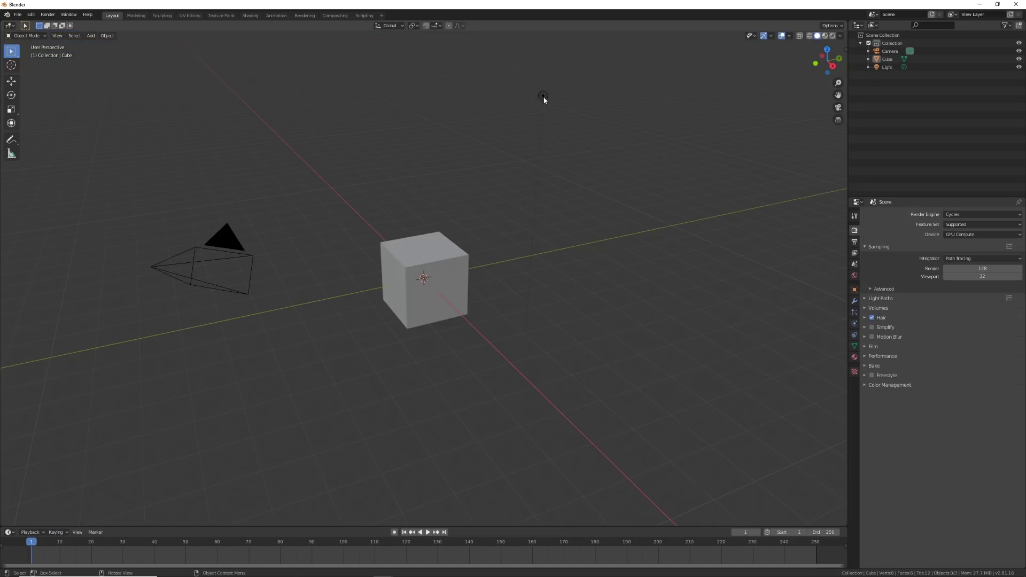
Delete the light and the camera from the scene and select the default cube.
click(542, 98)
key(Delete)
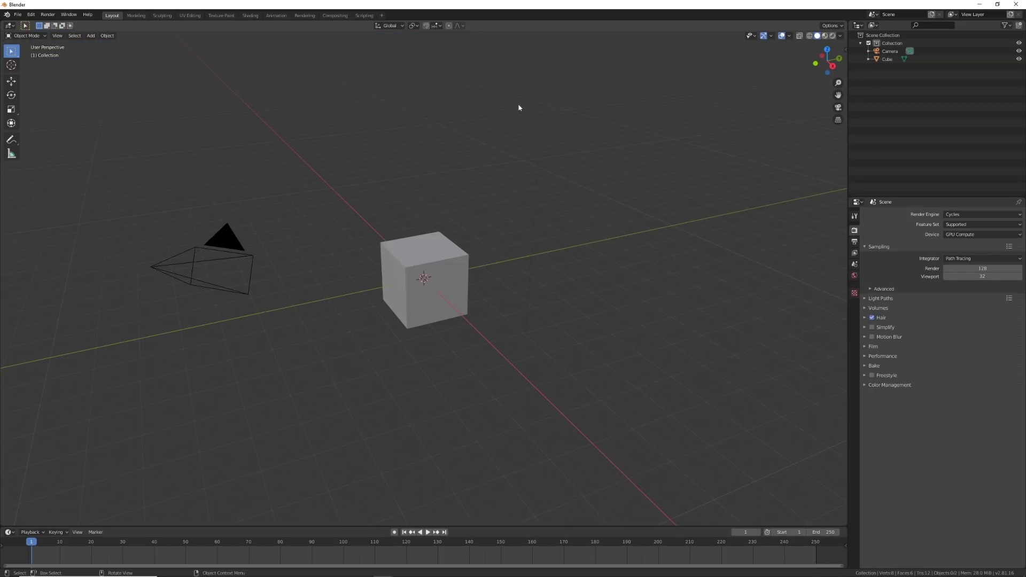
click(245, 249)
key(Delete)
middle_drag(466, 267, 412, 275)
click(413, 277)
scroll(459, 302, up, 5)
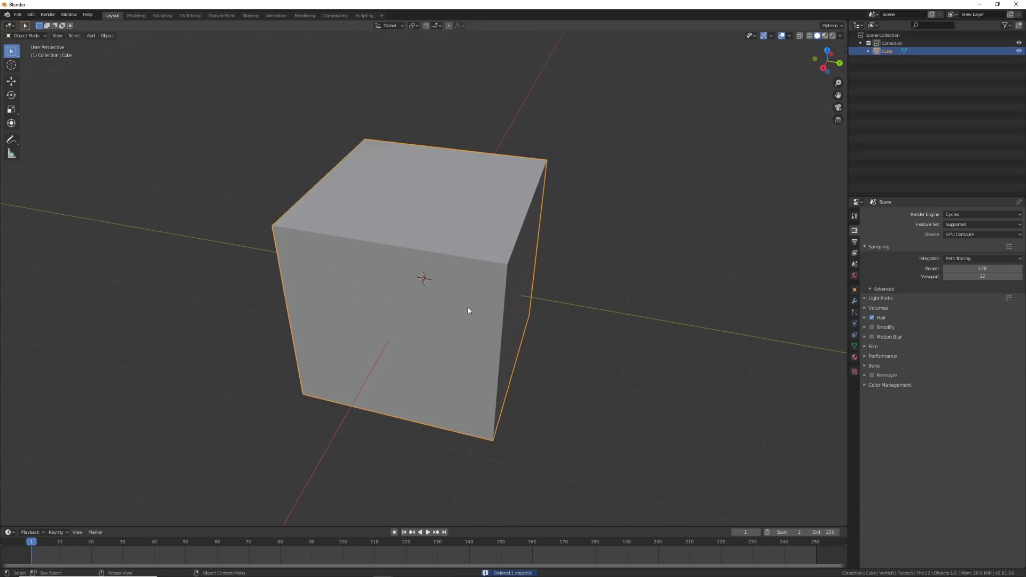
middle_drag(468, 306, 501, 289)
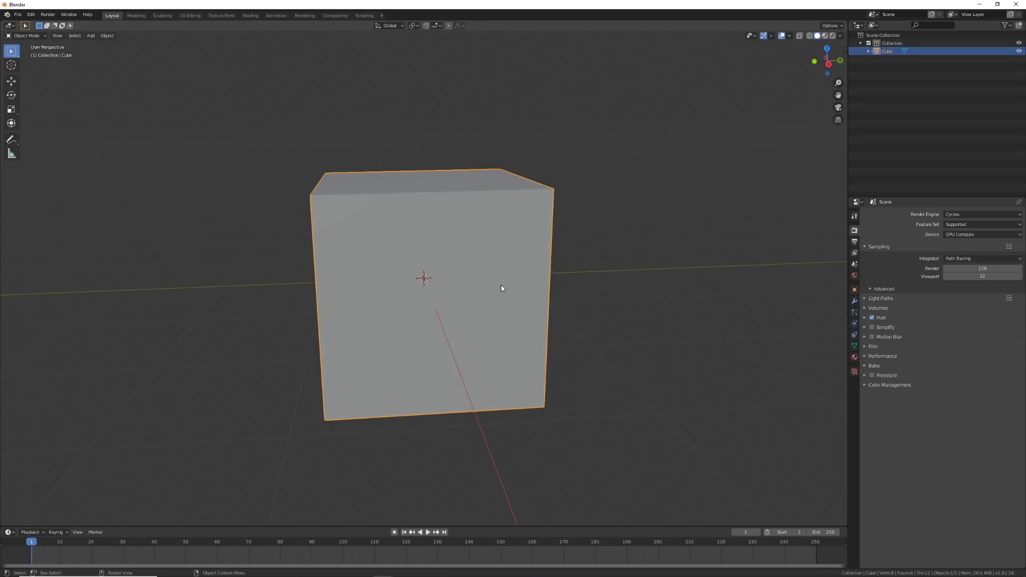
Switch the render engine to Eevee and set its volumetrics tile size to 2px.
click(972, 214)
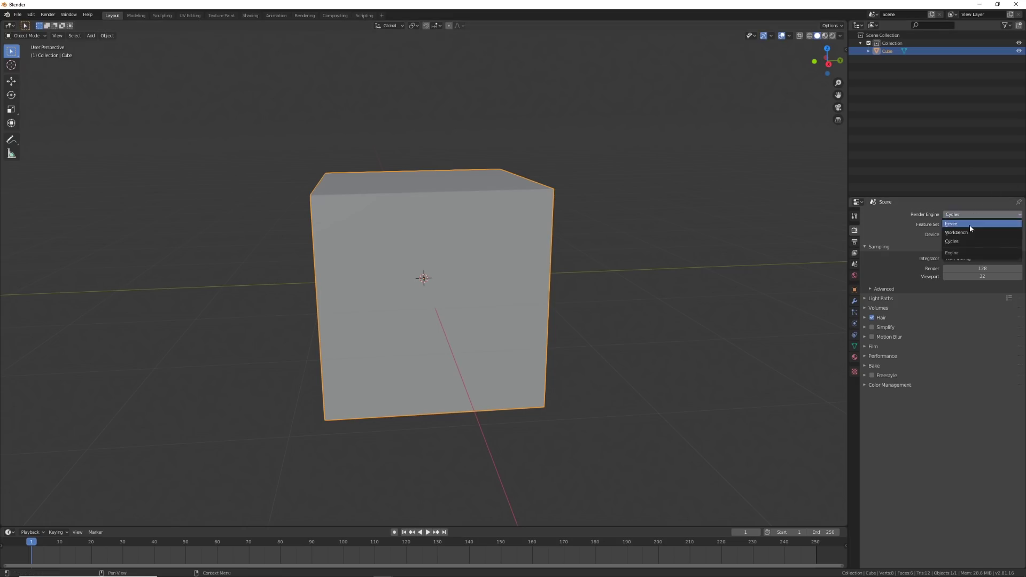
click(967, 227)
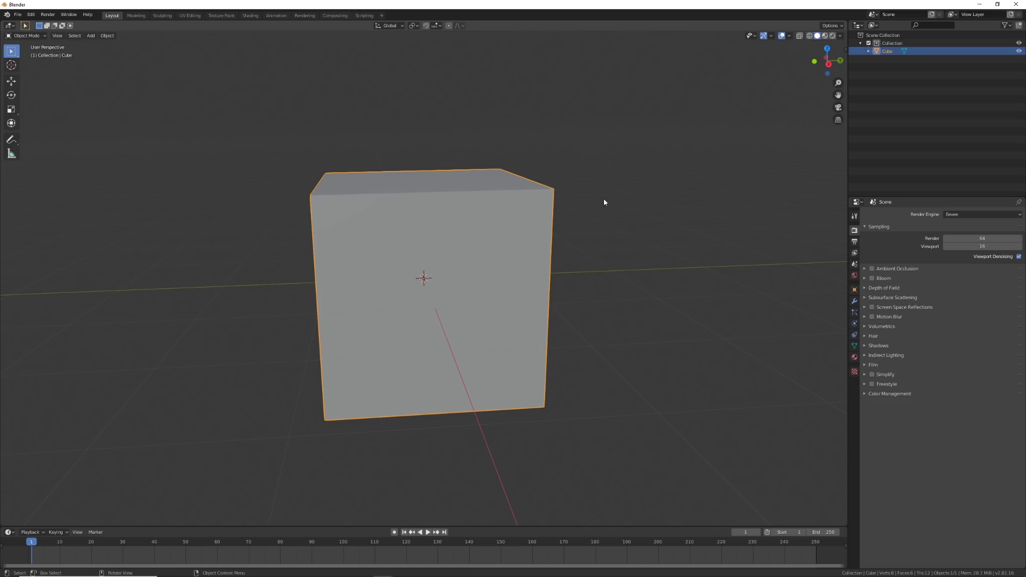
middle_drag(586, 204, 543, 222)
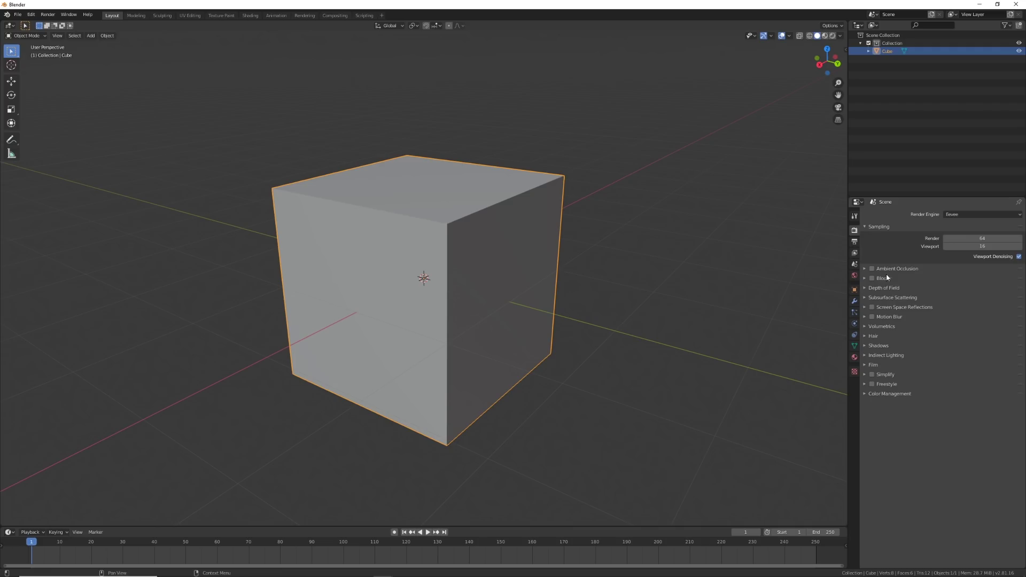
click(898, 326)
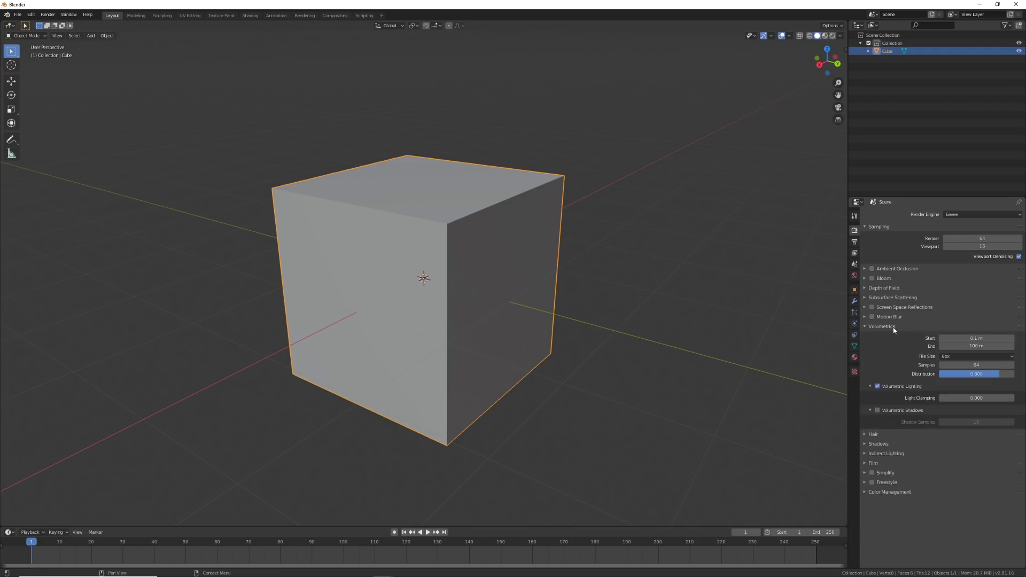
click(978, 357)
click(973, 373)
click(951, 356)
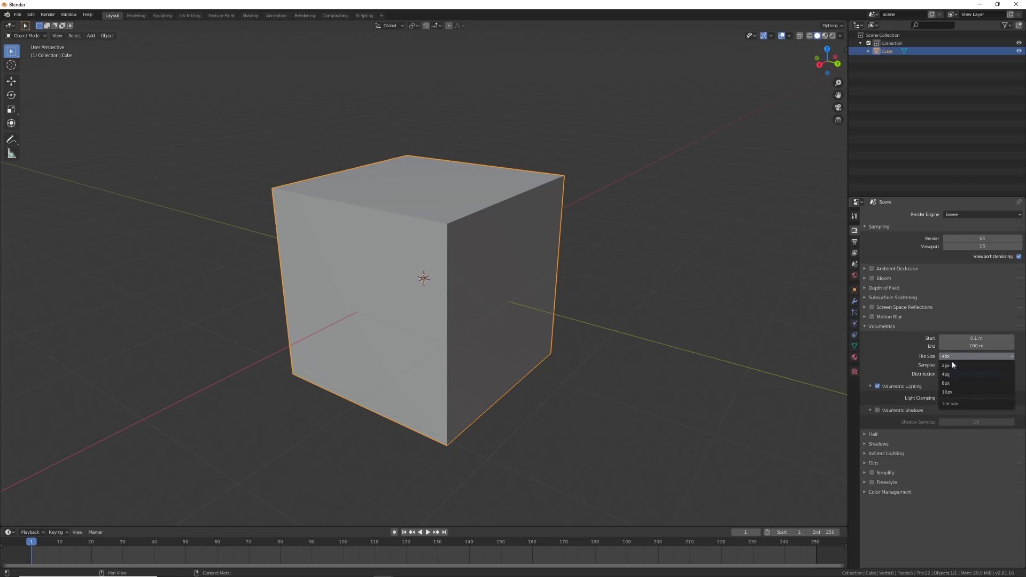
click(955, 365)
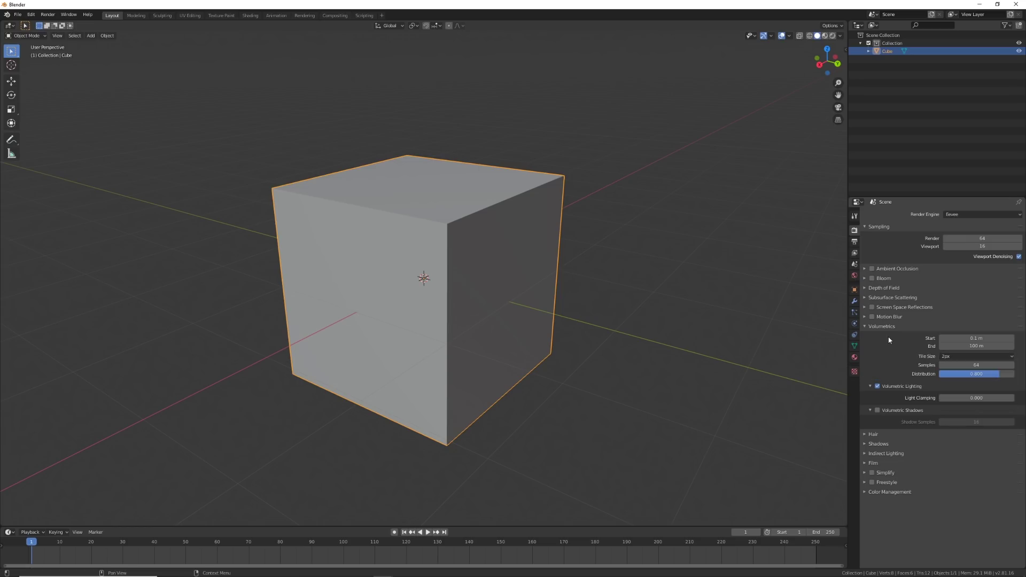
Set the render engine to Cycles.
click(980, 214)
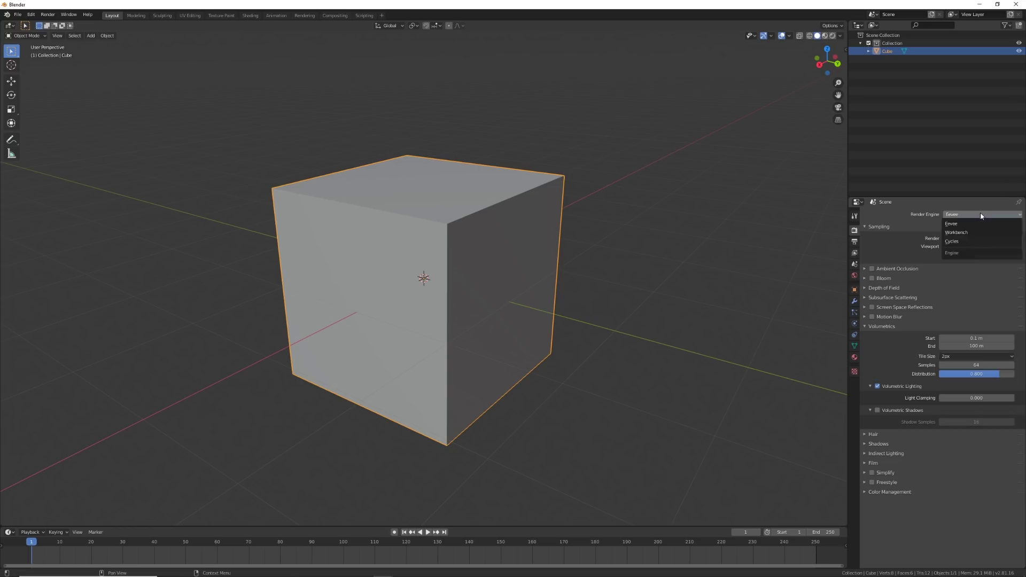
click(961, 242)
middle_drag(487, 287, 517, 283)
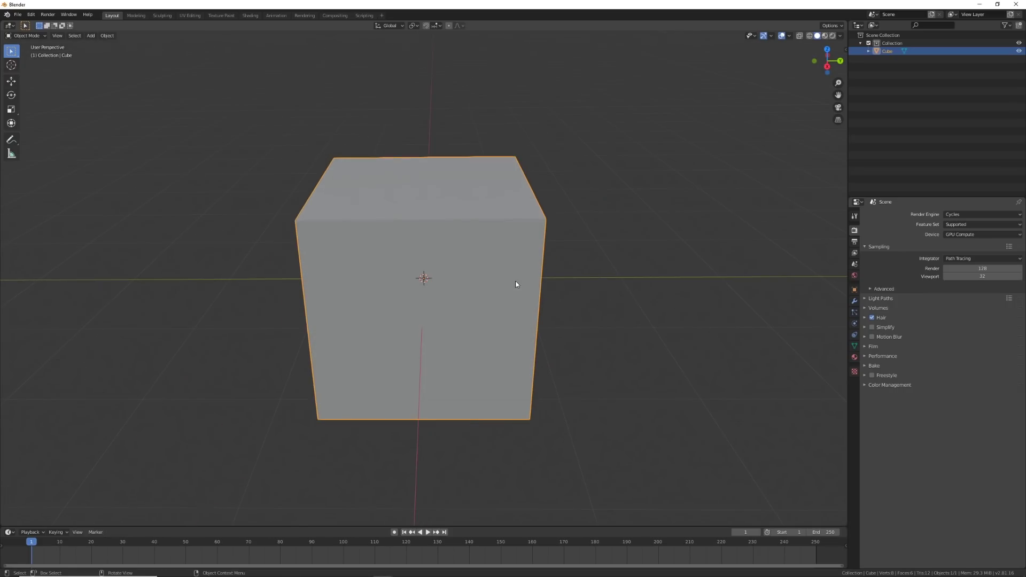
mouse_move(492, 230)
middle_down()
mouse_move(550, 305)
mouse_move(539, 296)
middle_up()
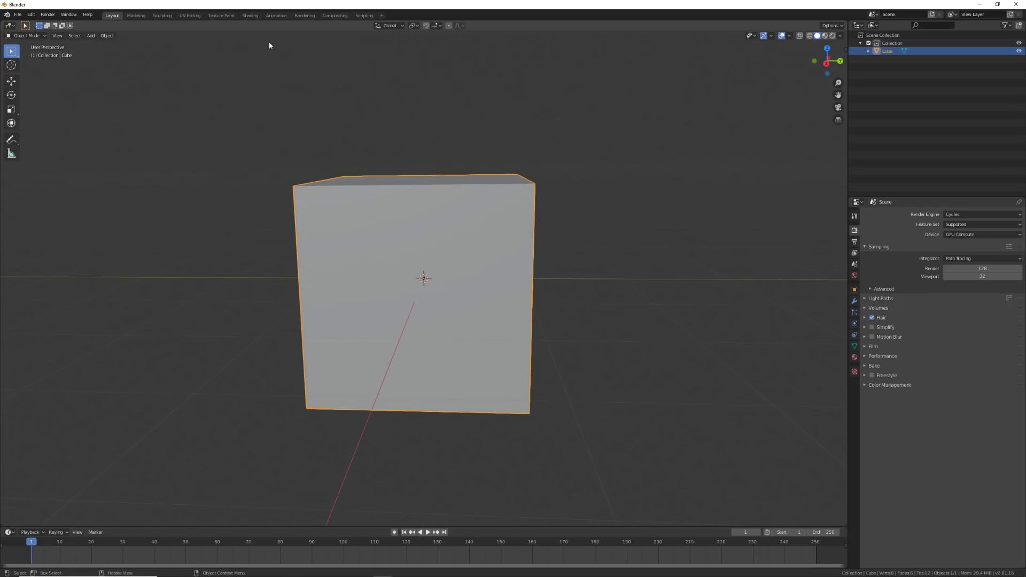
Switch to the Shading workspace and display the 3D viewport in Rendered mode with overlays hidden.
click(251, 17)
scroll(537, 204, up, 5)
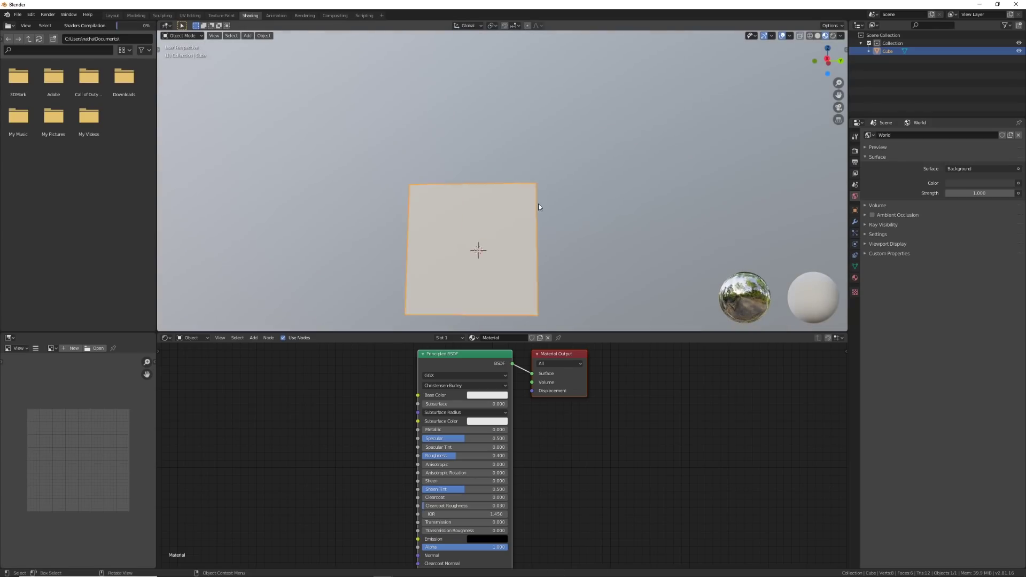
mouse_move(554, 179)
shift+middle_down()
mouse_move(574, 120)
mouse_move(569, 169)
shift+middle_up()
key(z)
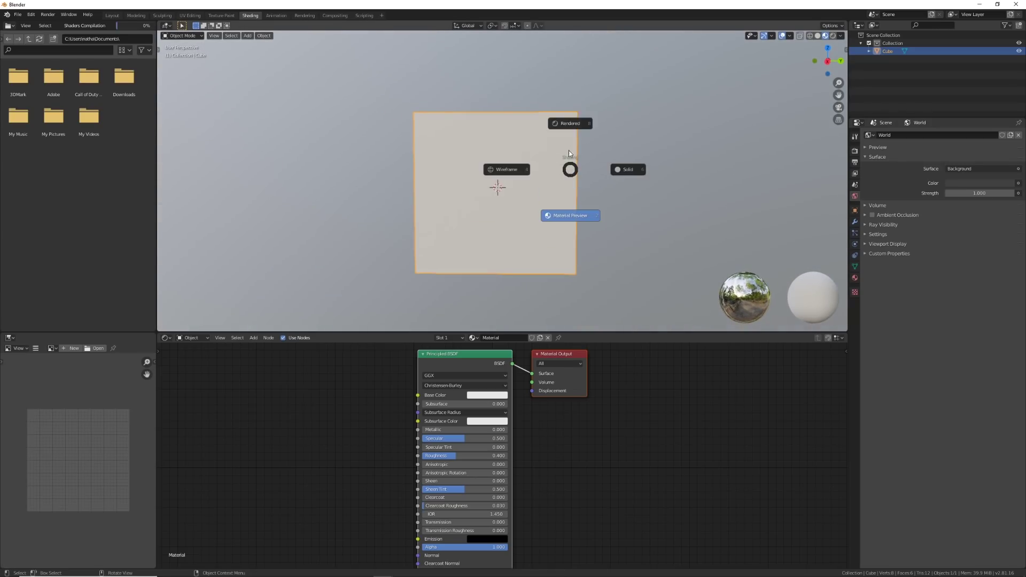
click(570, 123)
scroll(636, 203, up, 2)
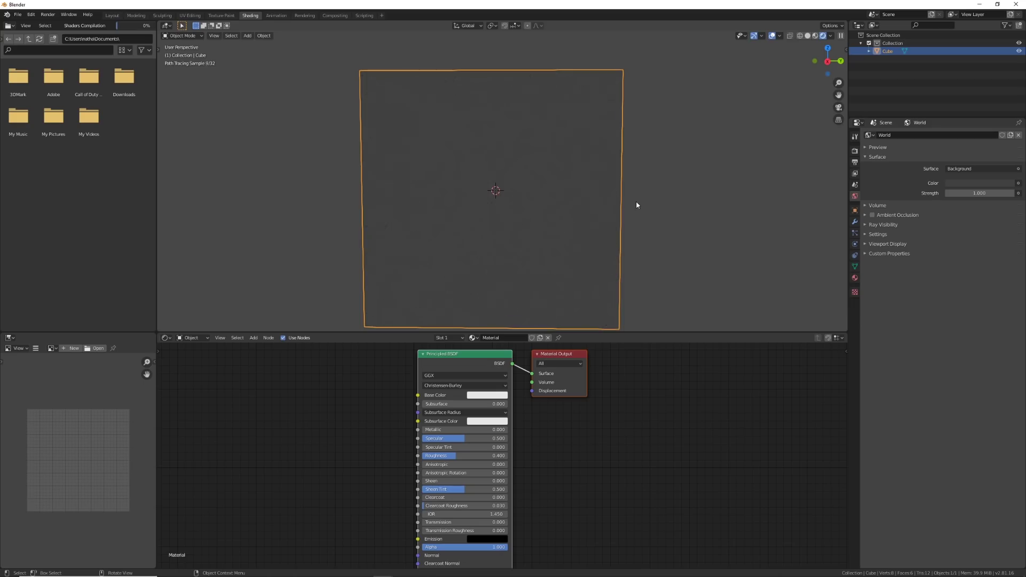
click(772, 35)
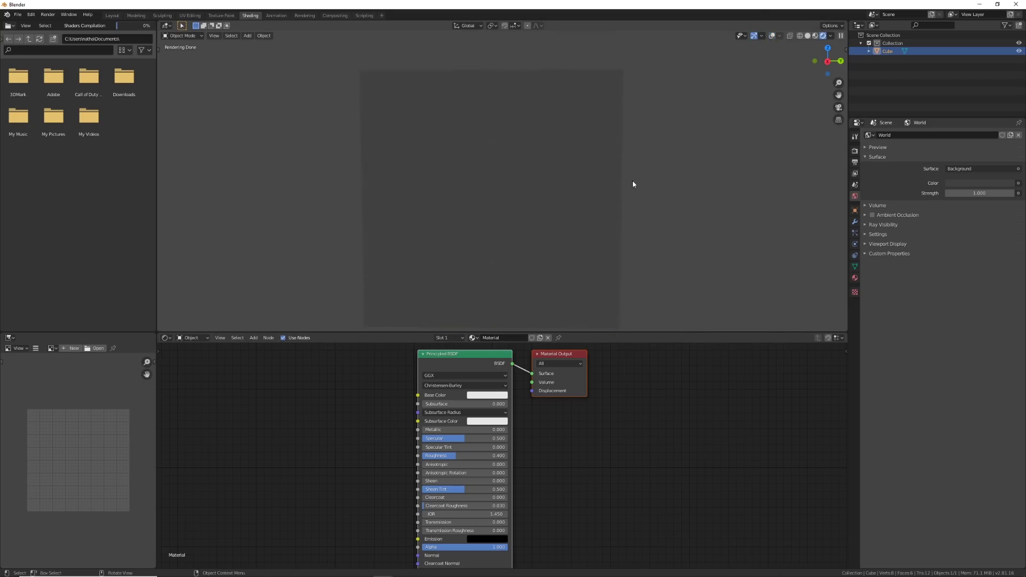
Delete the Principled BSDF node from the cube's material.
middle_drag(466, 357, 427, 380)
click(427, 380)
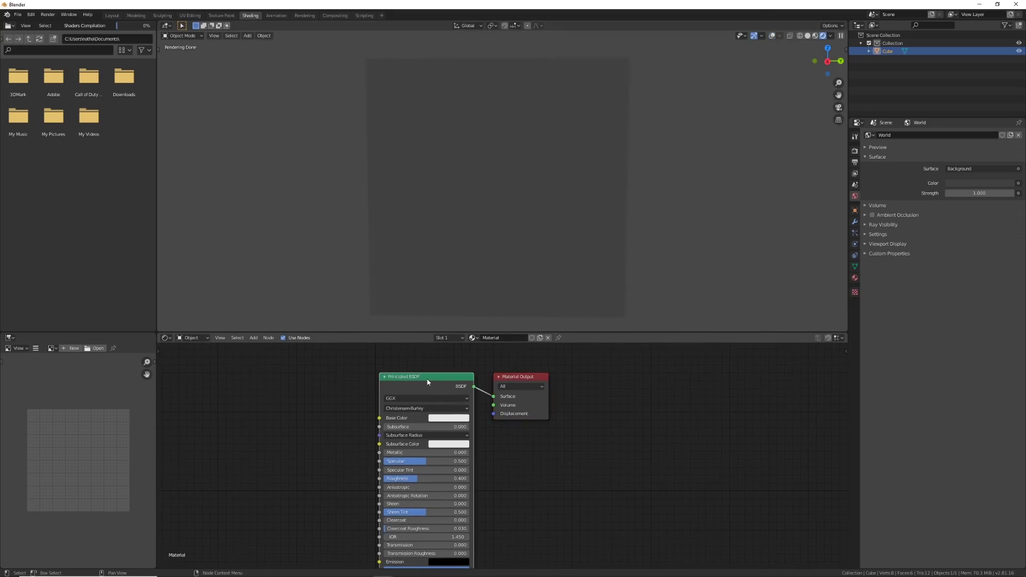
key(x)
Add a Principled Volume node and connect its output to the Volume input of the Material Output.
key(shift+a)
click(429, 389)
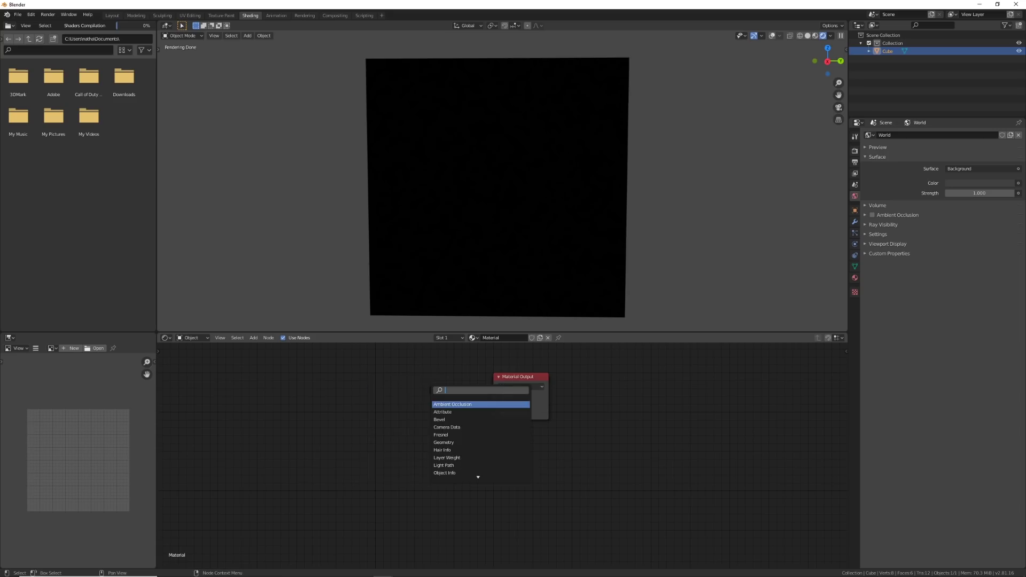
text(vol)
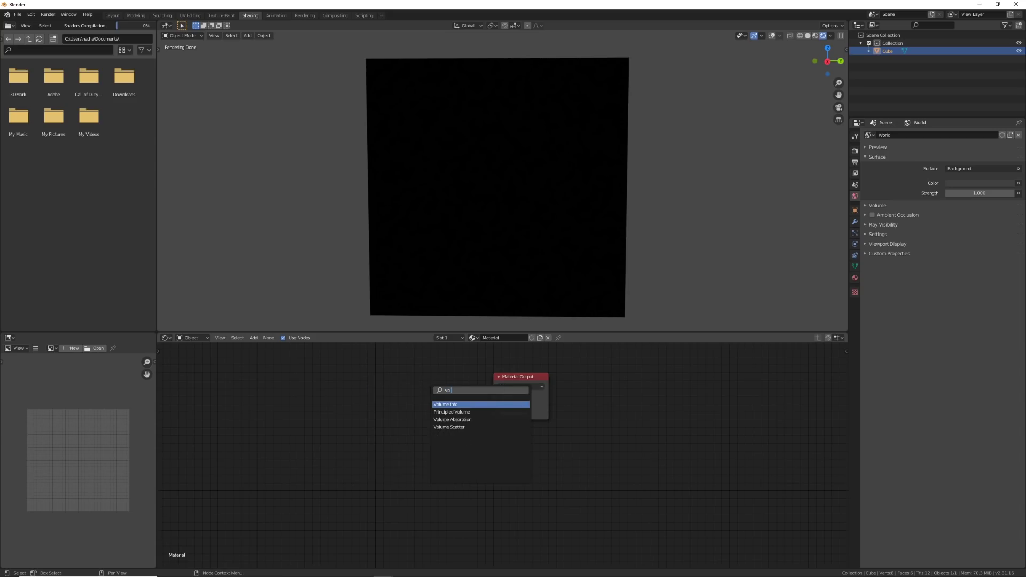
click(457, 412)
click(452, 385)
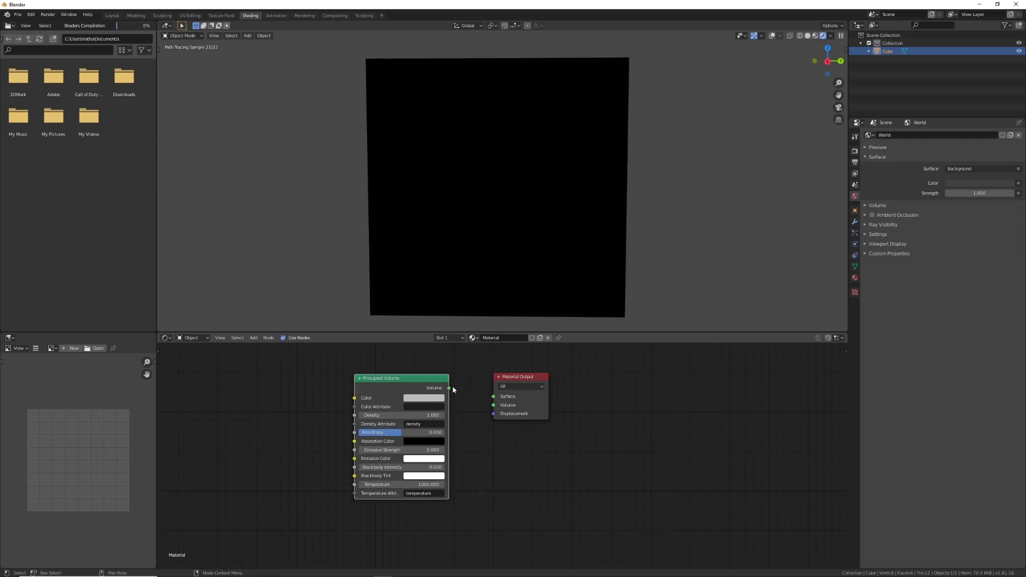
drag(449, 387, 469, 369)
drag(484, 408, 492, 405)
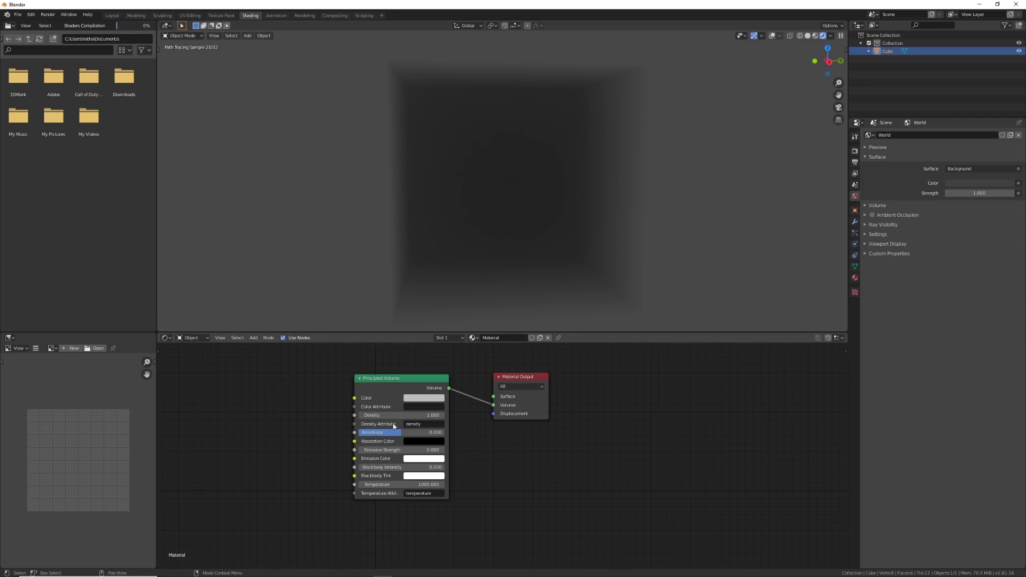
Add a ColorRamp node and connect its Color output to the Emission Strength of the Principled Volume.
middle_drag(322, 427, 438, 429)
key(shift+a)
click(438, 429)
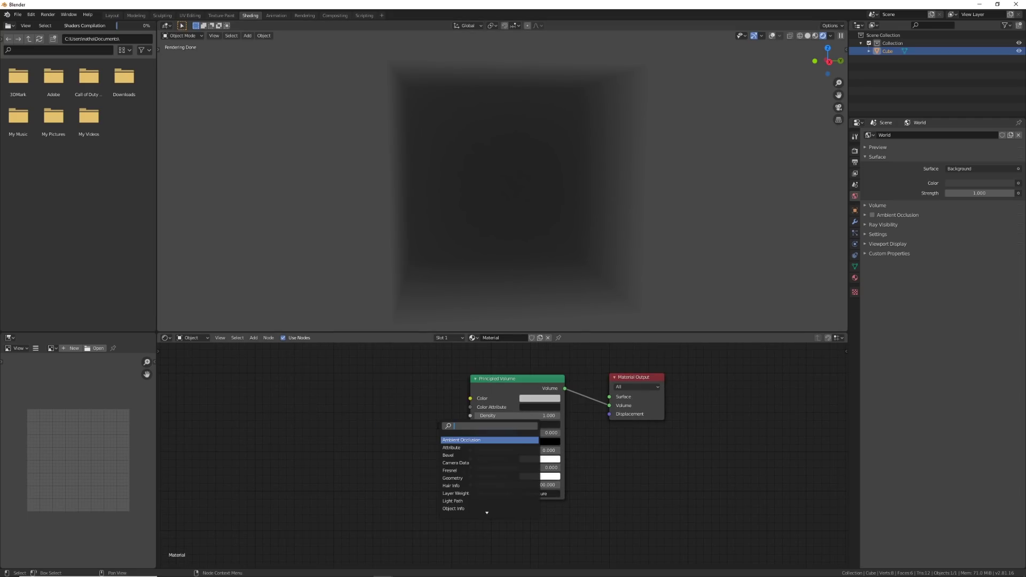
text(col)
click(460, 448)
click(347, 437)
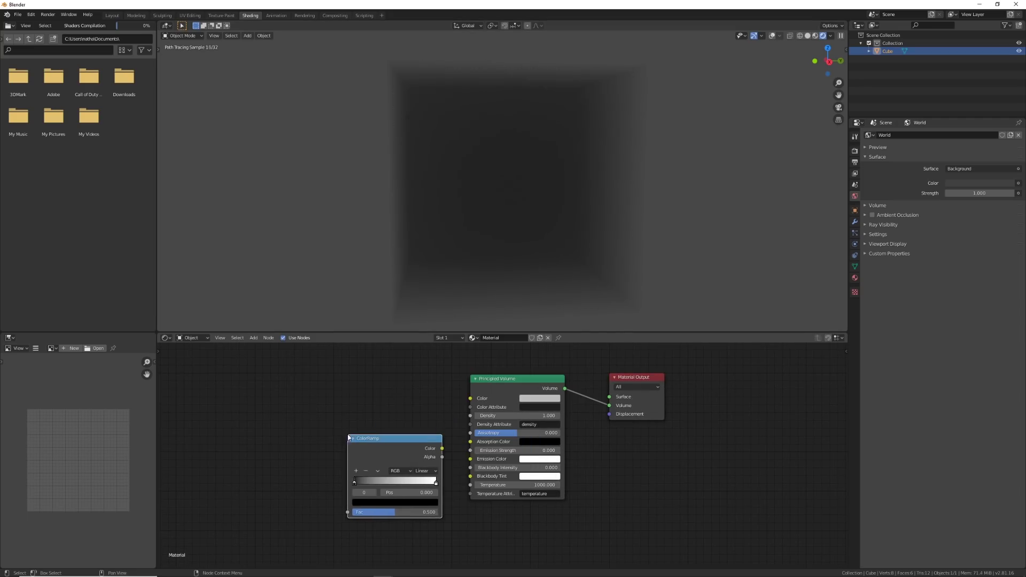
click(349, 437)
drag(441, 449, 469, 453)
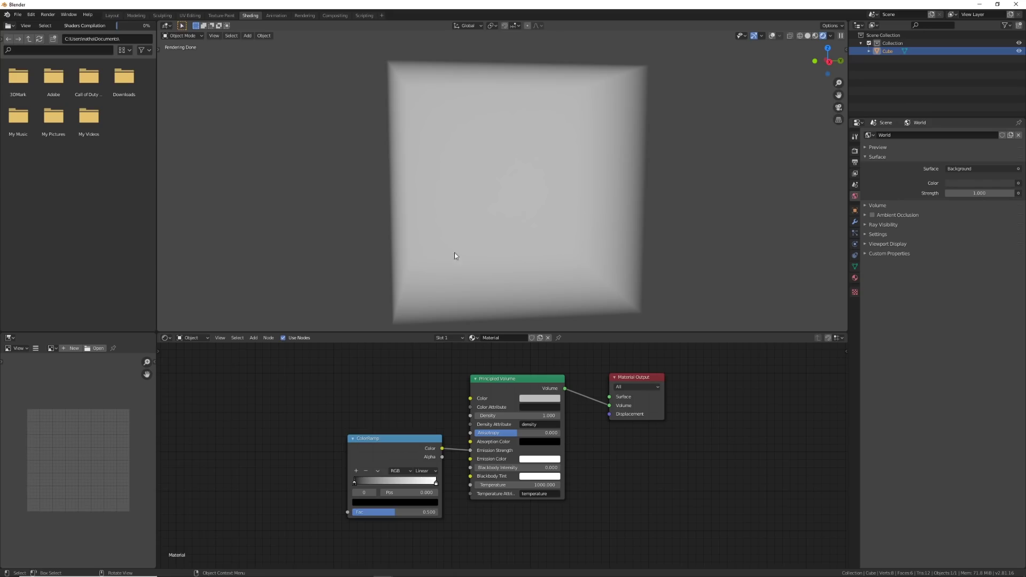
Add a Voronoi Texture before the ColorRamp, connect its Distance to the ramp's Fac, and place it slightly closer to the ramp.
middle_drag(386, 426, 439, 435)
key(shift+a)
click(412, 448)
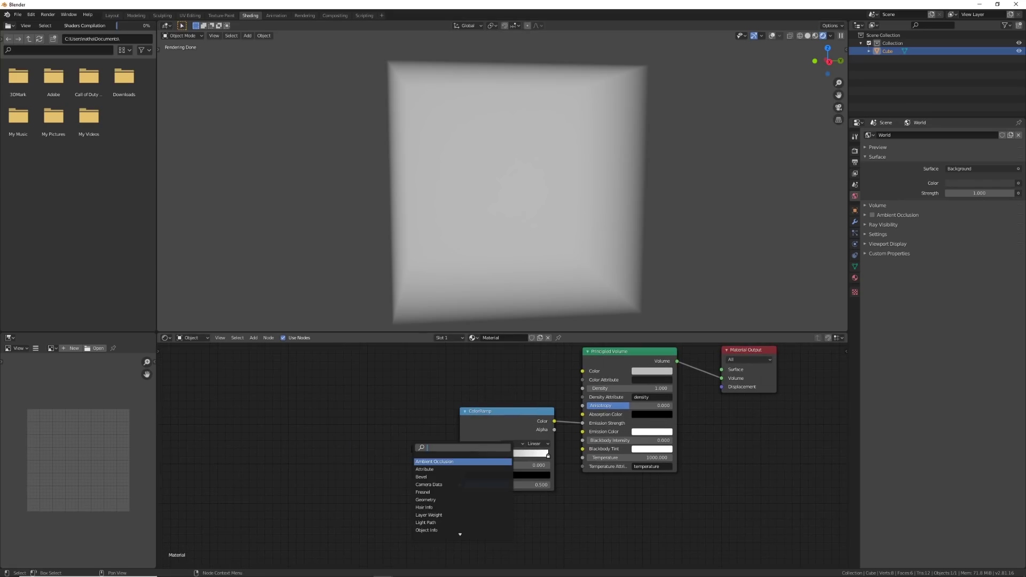
text(vor)
key(Return)
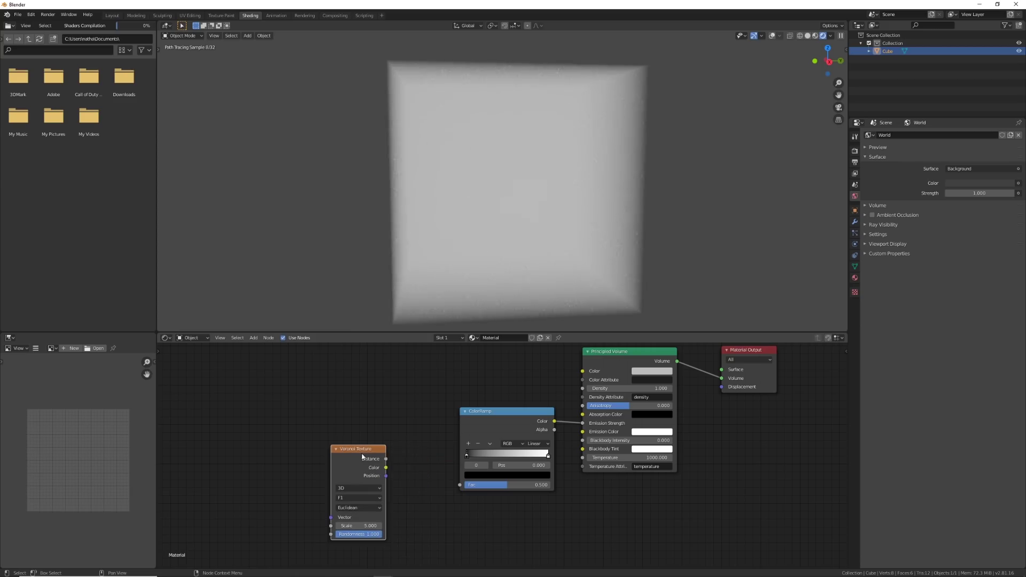
drag(386, 458, 460, 485)
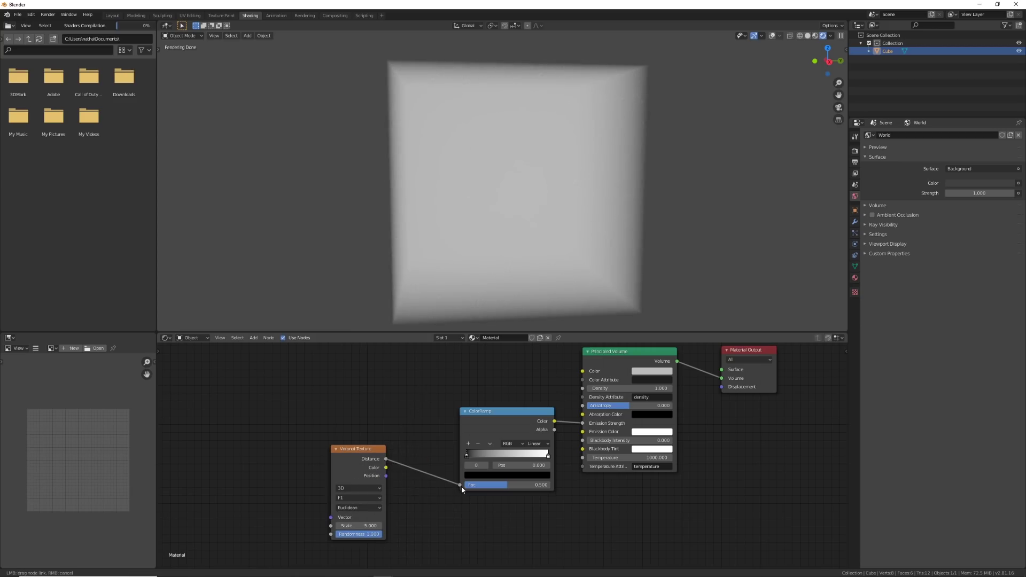
drag(363, 448, 384, 448)
Add a Musgrave Texture node and connect its Fac output to the Voronoi Texture's Vector input.
key(shift+a)
click(297, 441)
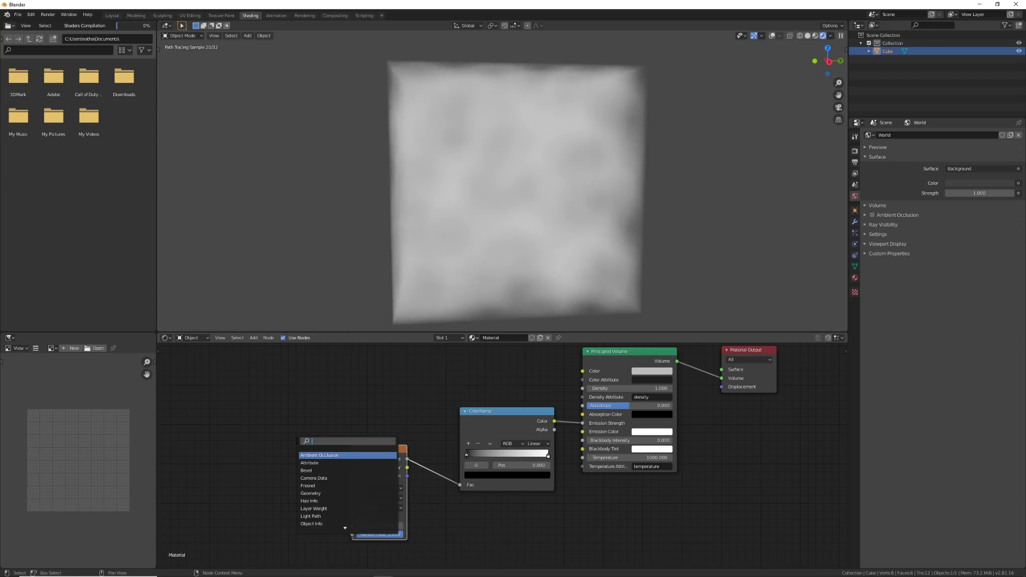
text(mus)
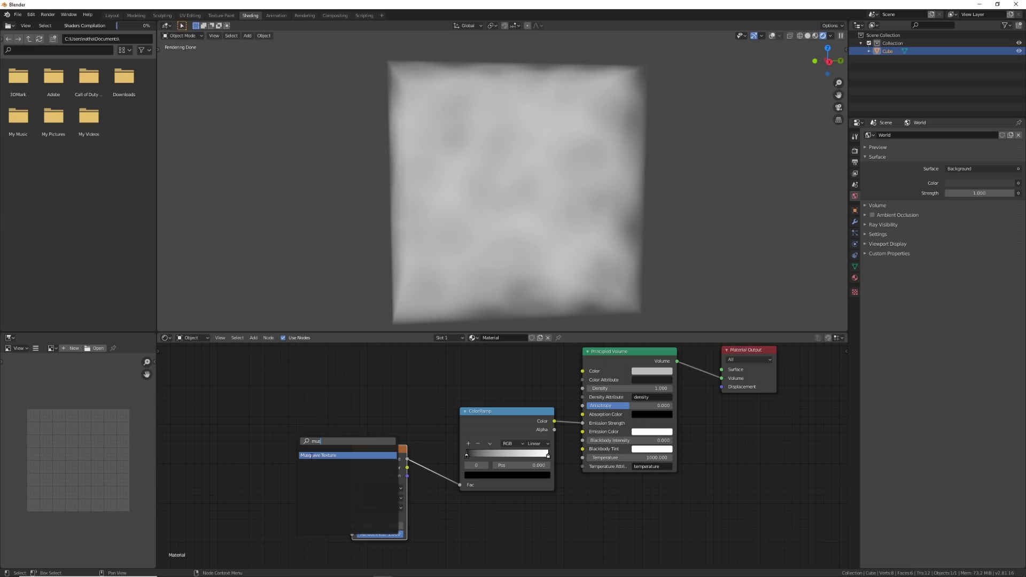
key(Return)
drag(304, 470, 352, 517)
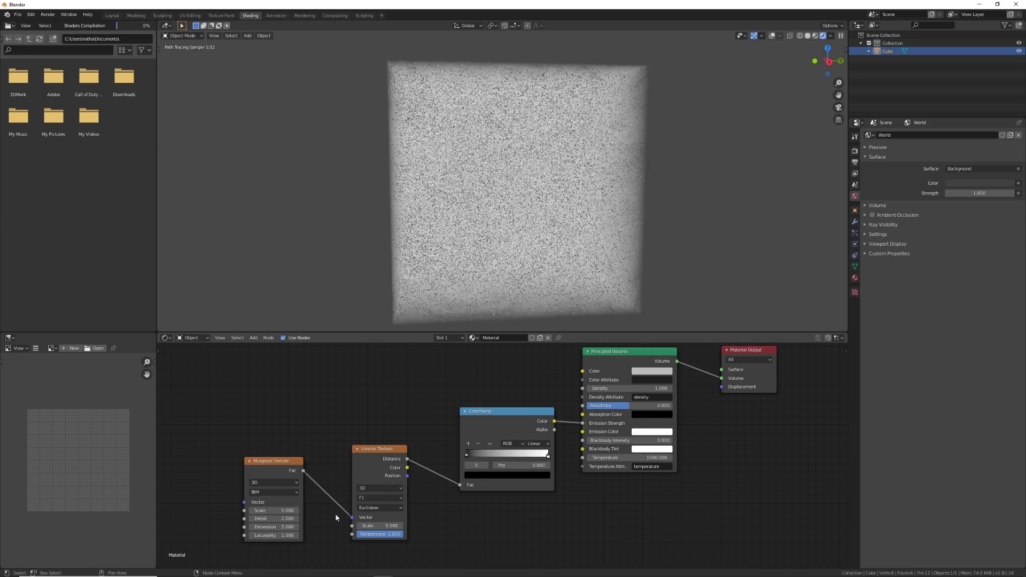
scroll(545, 180, up, 3)
scroll(545, 180, down, 3)
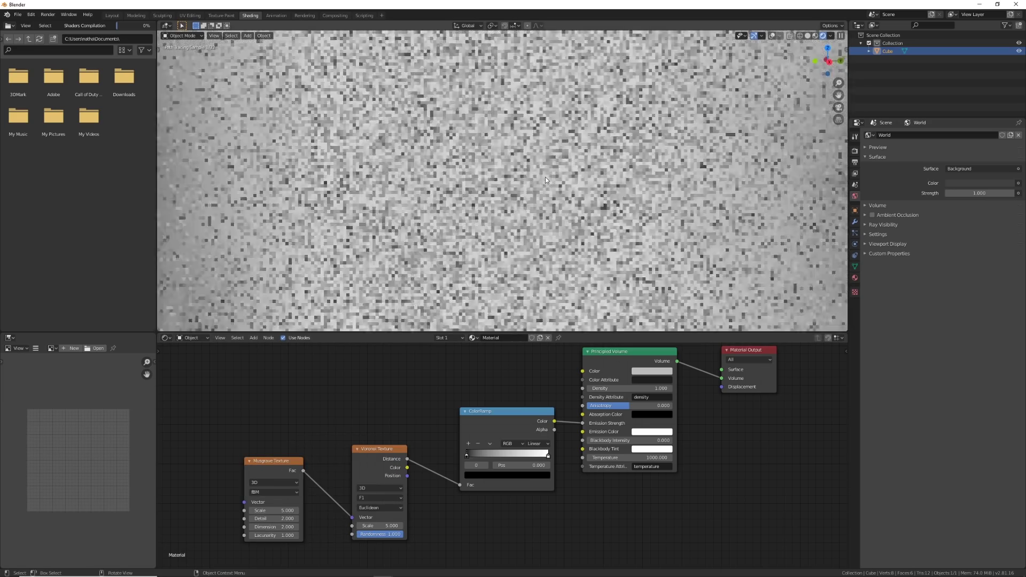
scroll(538, 200, down, 2)
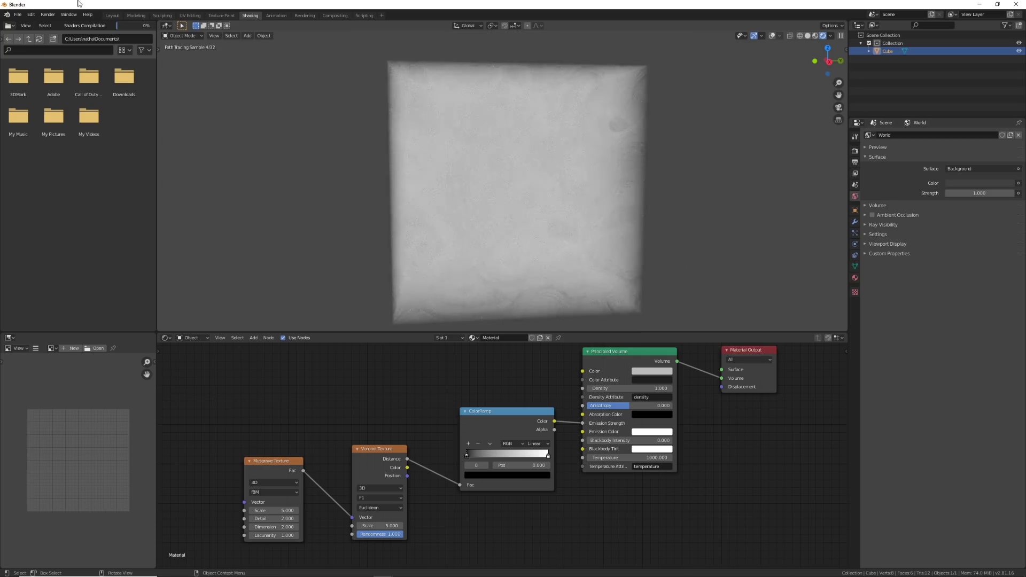
Open the add-on preferences and search the add-ons for "node".
click(31, 14)
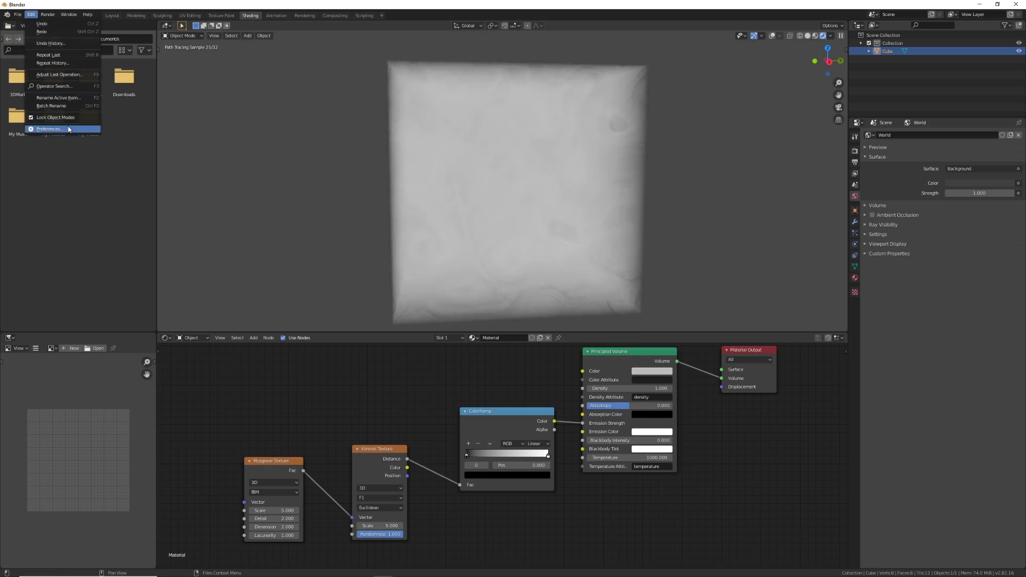
click(50, 129)
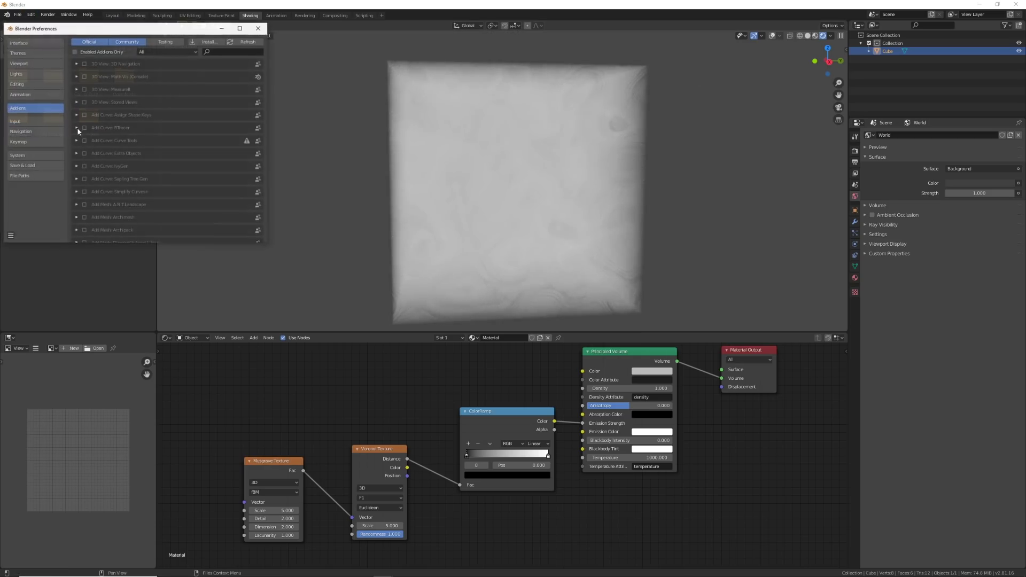
click(223, 51)
text(node)
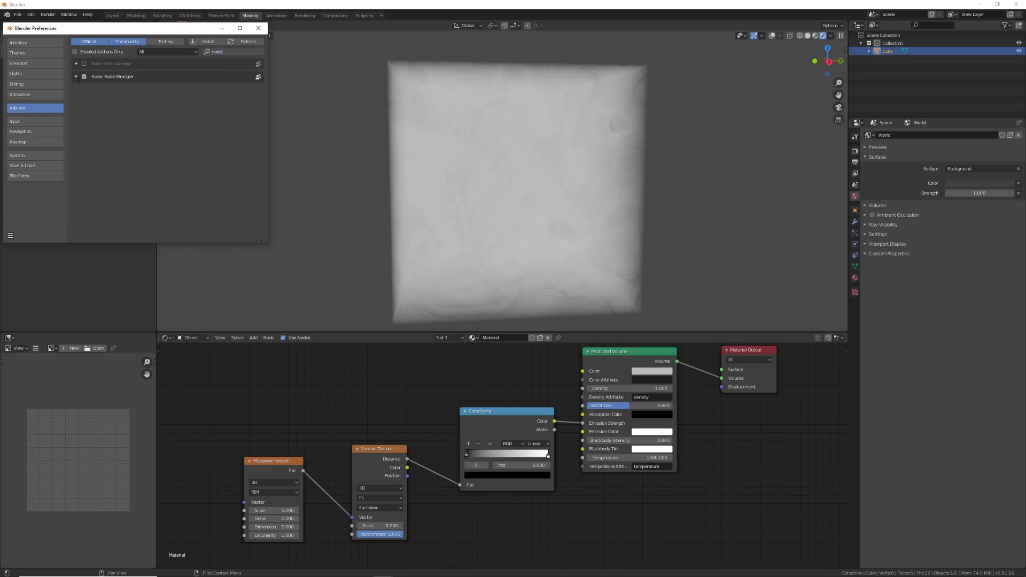
Close the preferences, add Texture Coordinate and Mapping nodes before the Musgrave Texture, and feed the Object output into the Mapping Vector.
click(259, 28)
middle_drag(388, 426, 545, 402)
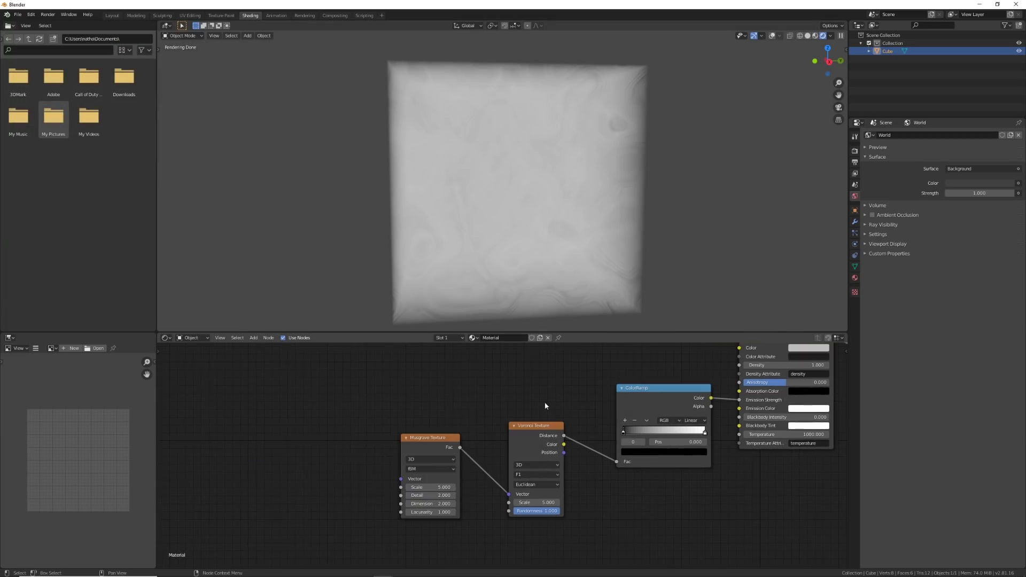
click(436, 448)
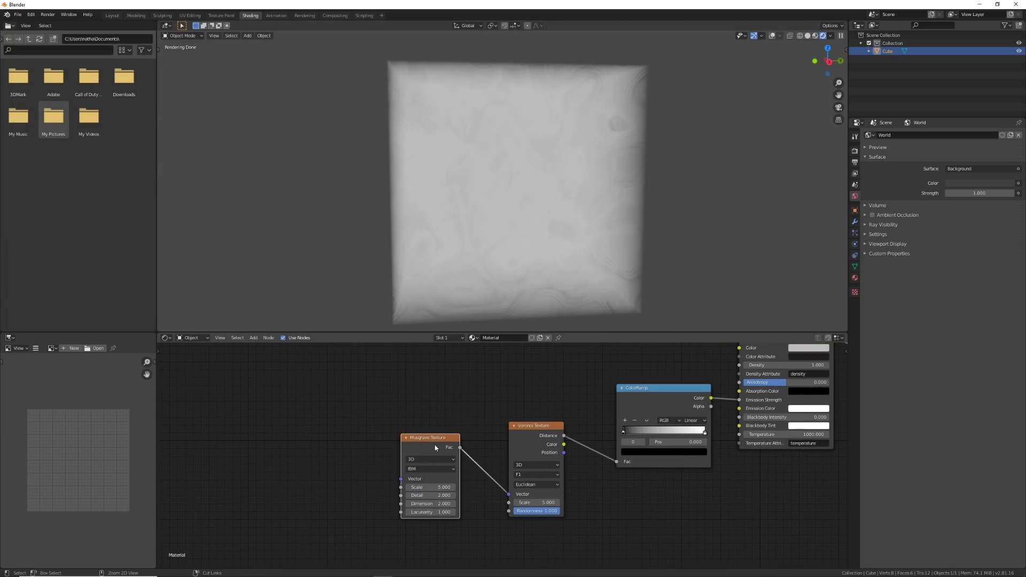
key(ctrl+t)
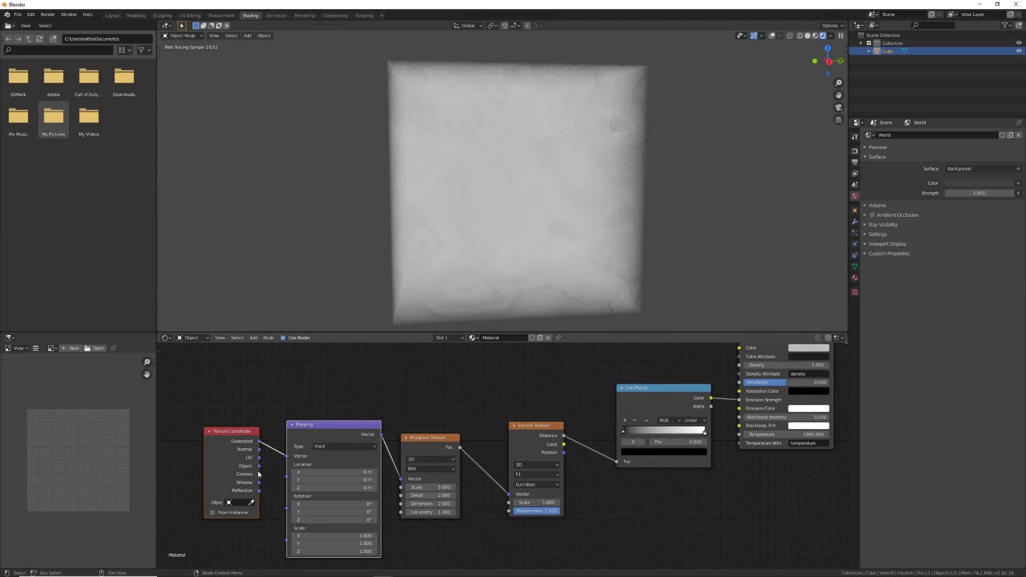
mouse_move(259, 466)
mouse_down()
mouse_move(305, 392)
mouse_move(288, 458)
mouse_up()
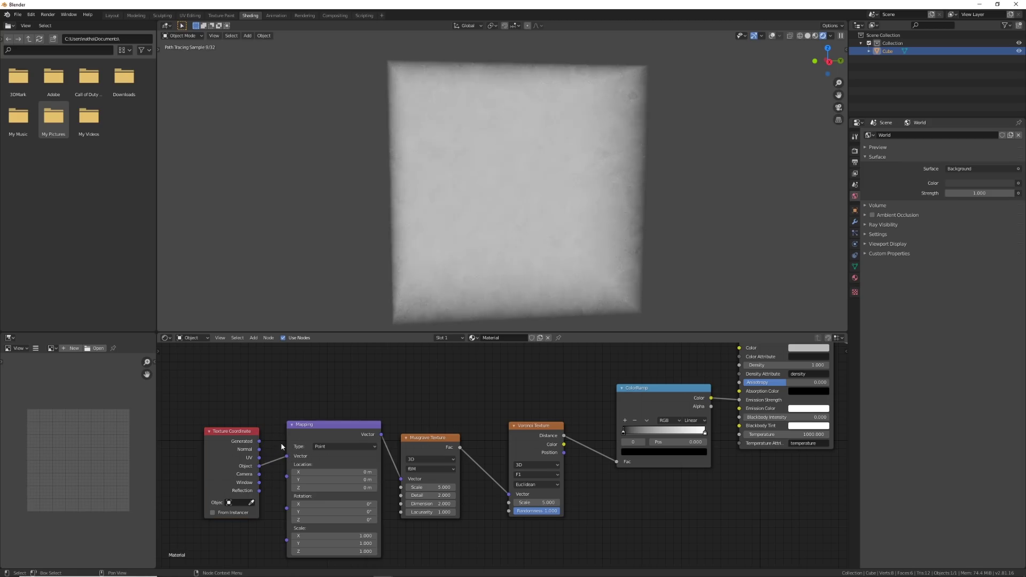
Move the ColorRamp's black stop to position 0.655 and inspect the rendered volume up close.
scroll(490, 374, up, 2)
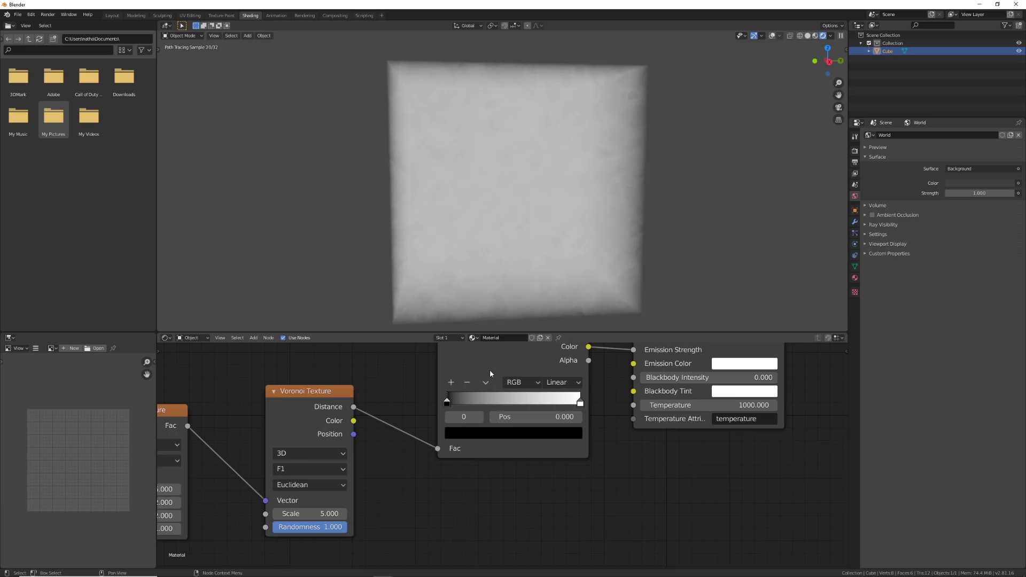
middle_drag(490, 373, 473, 449)
drag(428, 475, 516, 476)
scroll(571, 215, up, 4)
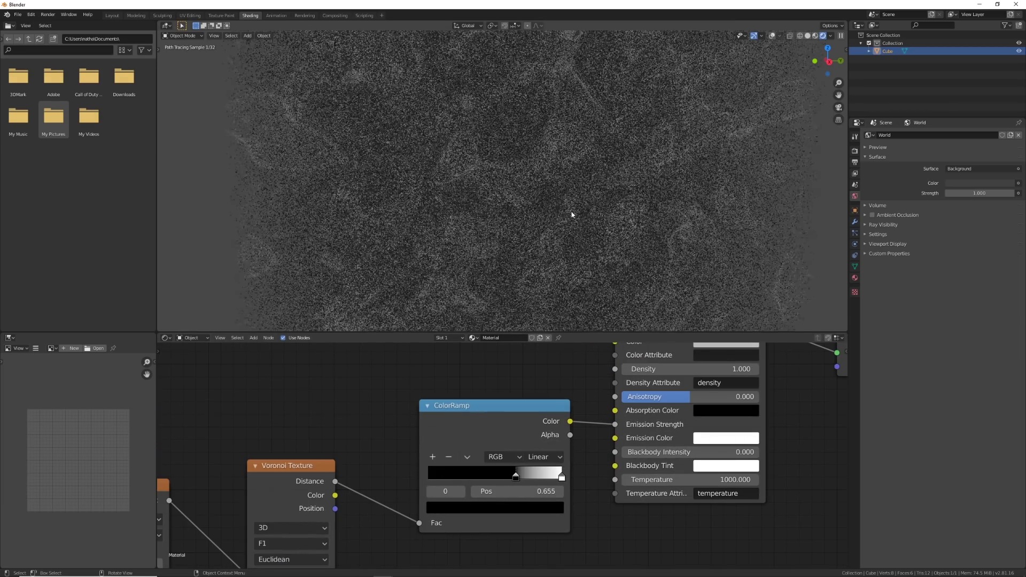
middle_drag(603, 220, 597, 218)
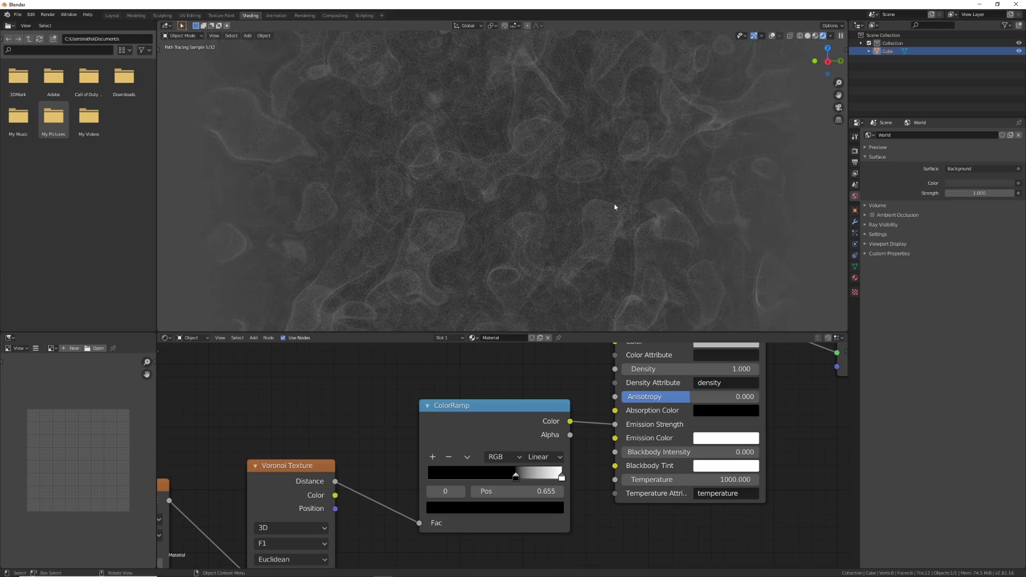
scroll(614, 204, down, 3)
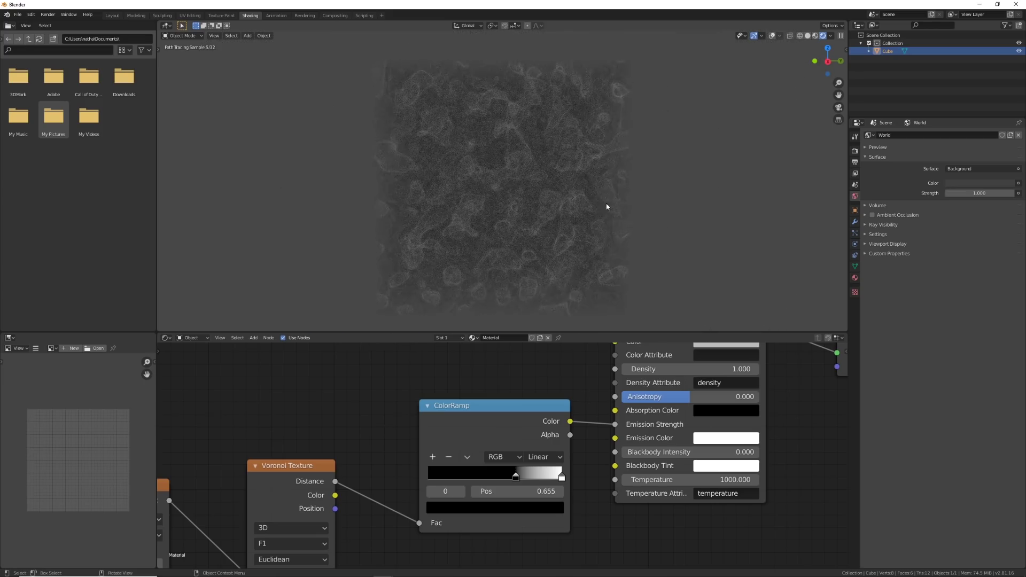
Set the world background color to black.
click(855, 278)
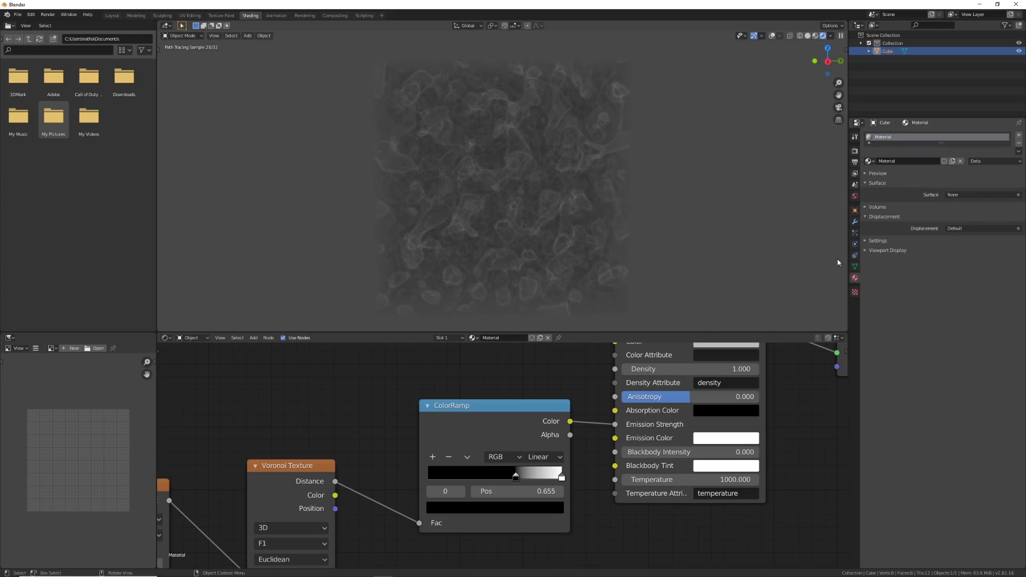
click(855, 197)
click(977, 183)
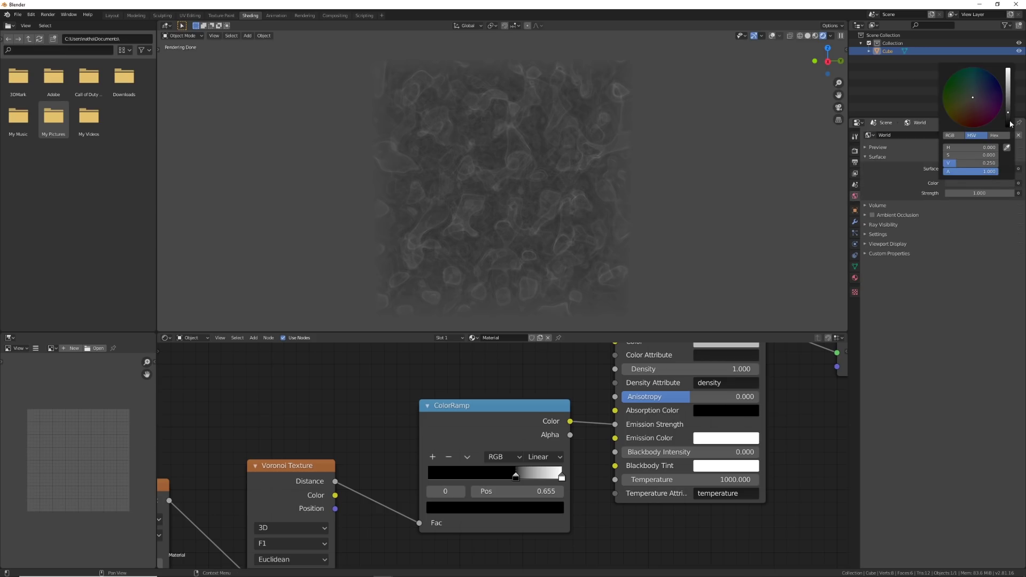
drag(1010, 124, 1008, 128)
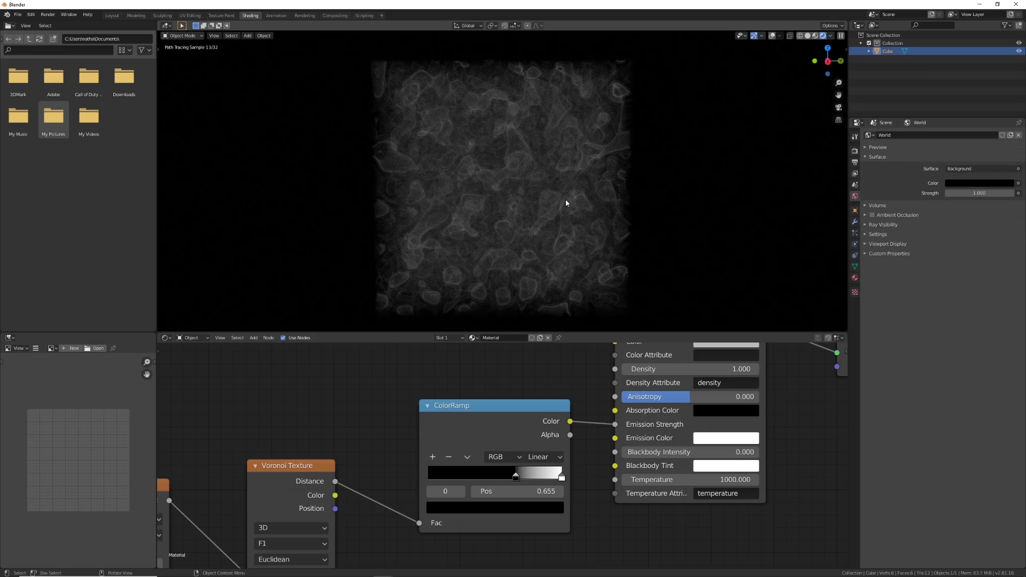
Add a camera to the scene and view the cube through it.
key(shift+a)
click(527, 310)
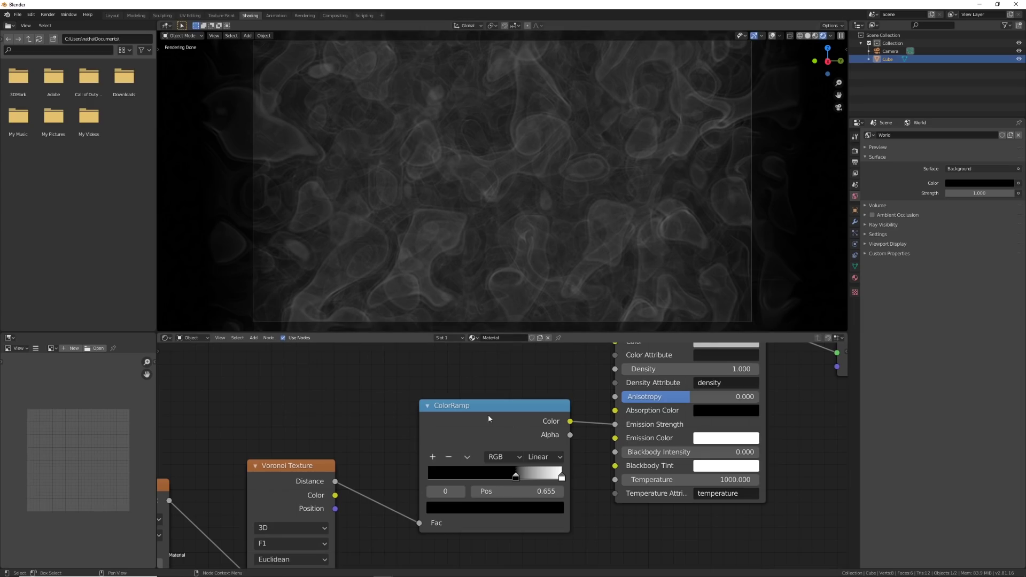
Shift the ColorRamp back to make room and insert a Bright/Contrast node between it and the Principled Volume's Emission Strength.
drag(488, 405, 455, 406)
key(shift+a)
text(sbi)
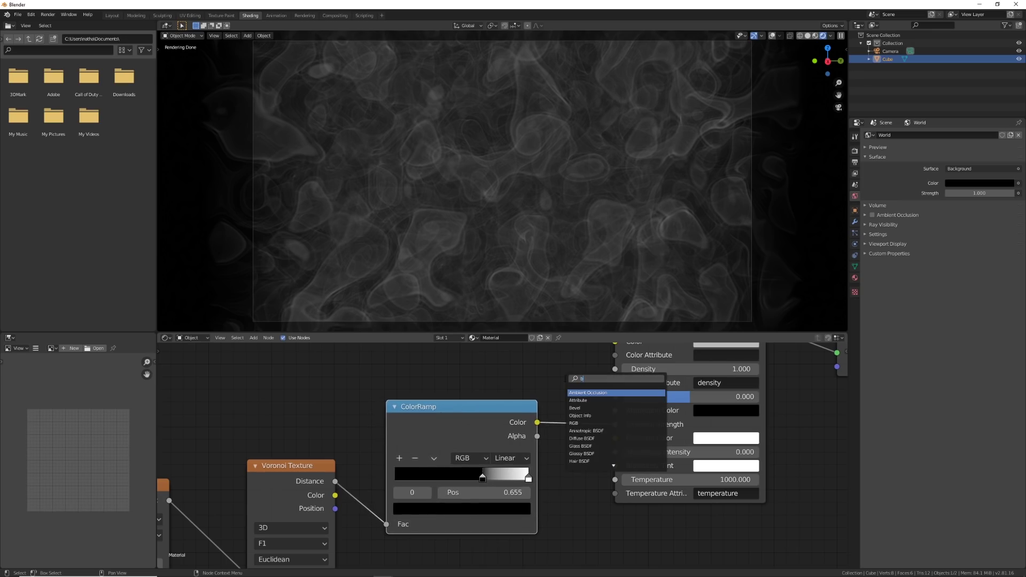
key(Return)
click(600, 477)
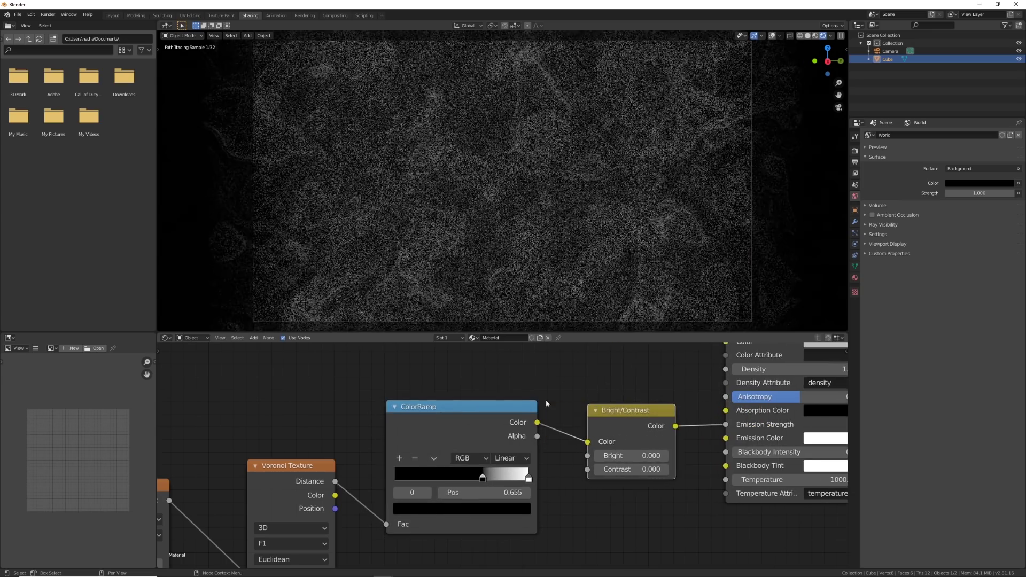
Set the Bright/Contrast node's Bright to 6.9 and Contrast to 33.8.
click(630, 455)
text(2.1)
key(Return)
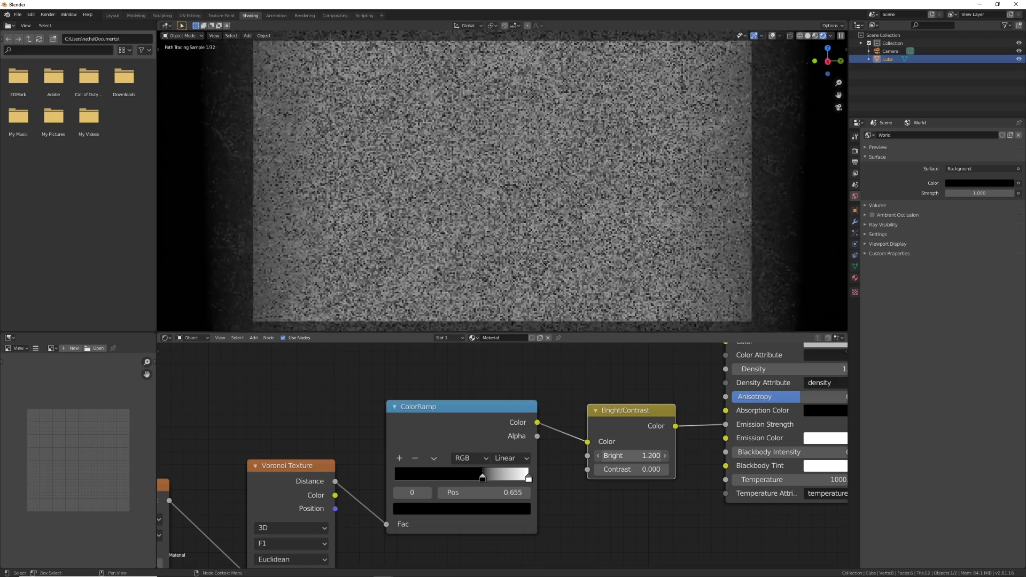
scroll(440, 211, down, 4)
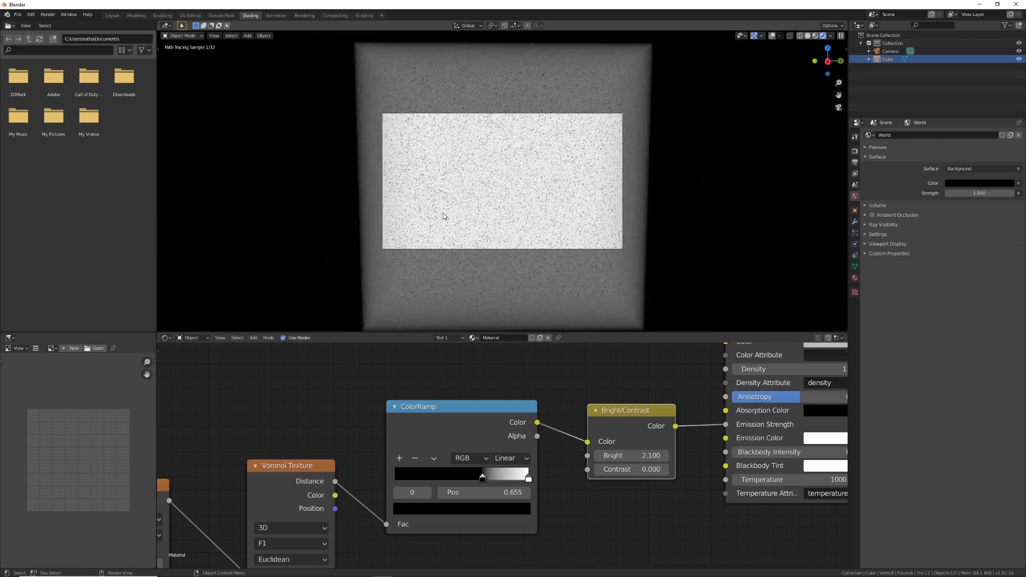
scroll(468, 223, up, 3)
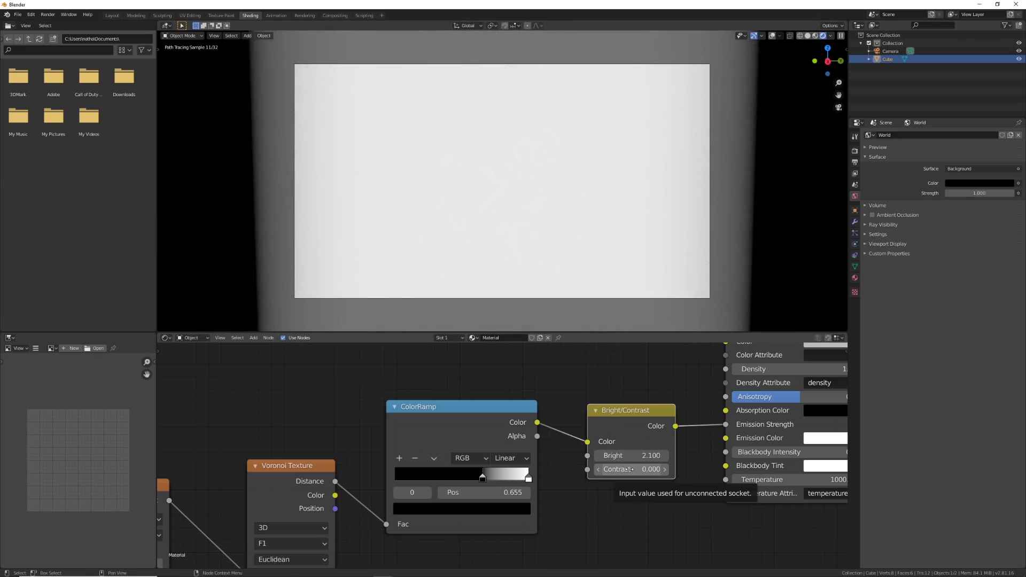
drag(628, 469, 667, 470)
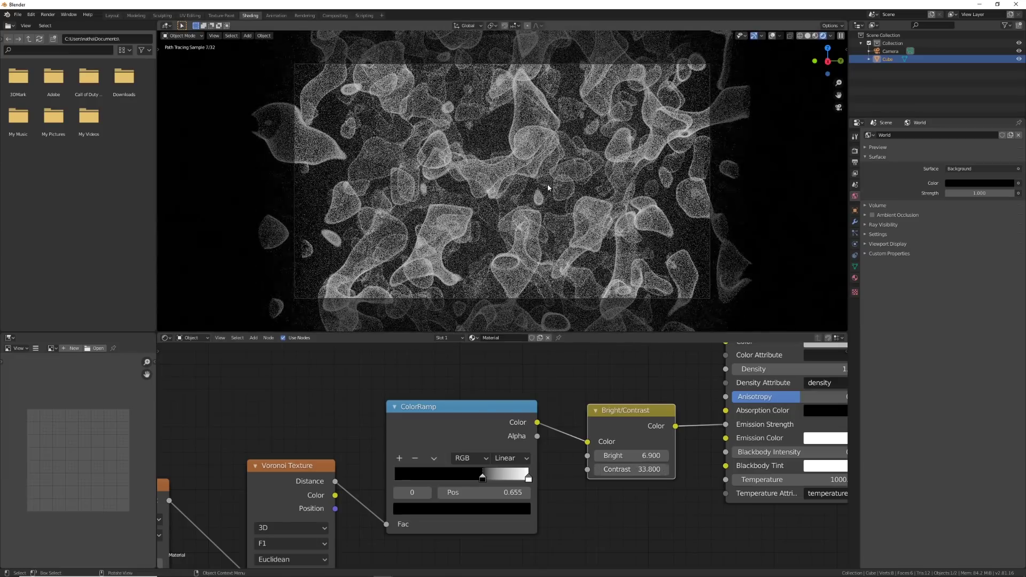
Set the Musgrave Texture's Scale to 3.6, check the volume from another angle, and return to the camera view.
middle_drag(267, 534, 466, 426)
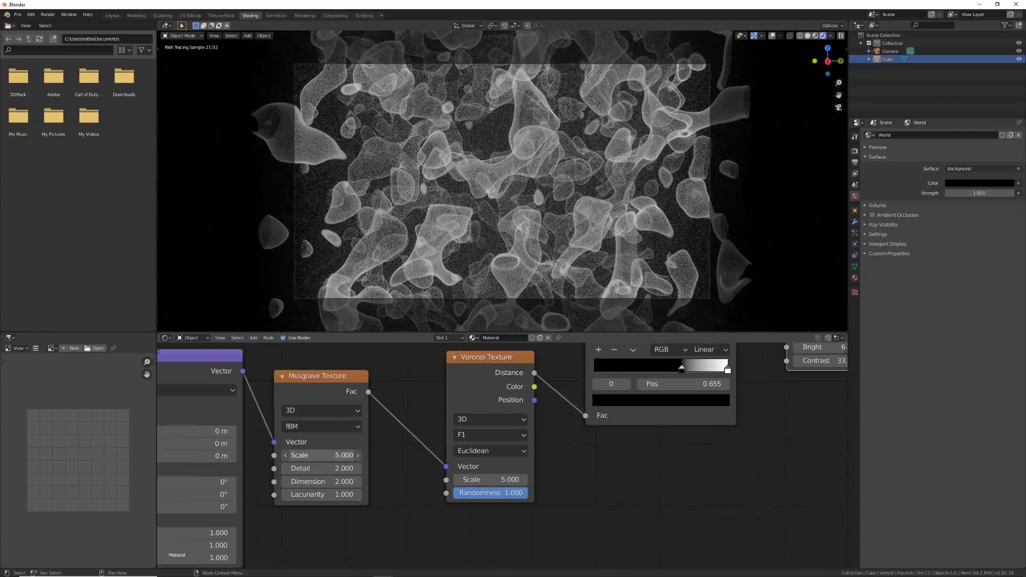
drag(320, 455, 296, 454)
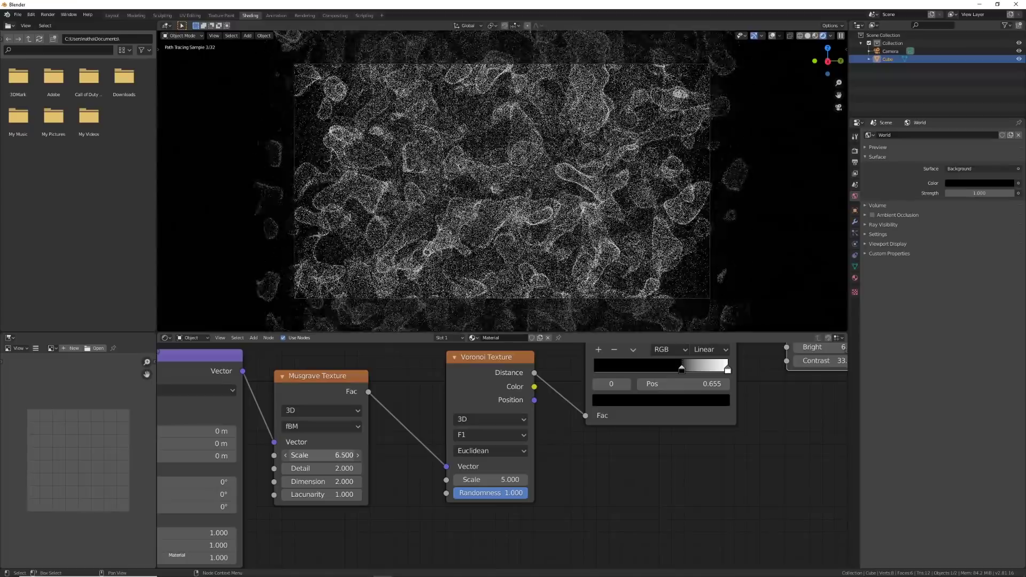
drag(321, 455, 281, 455)
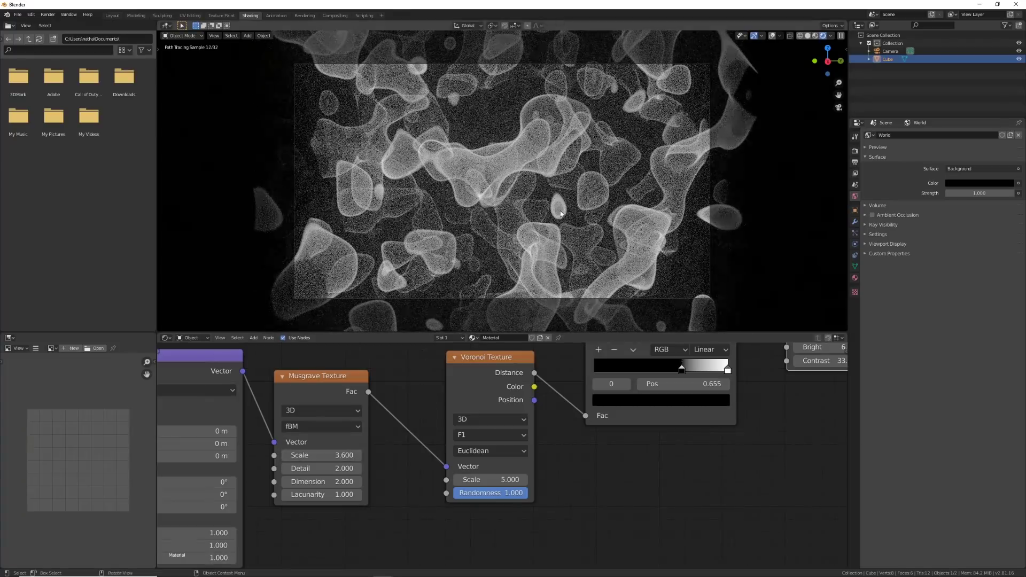
middle_drag(560, 214, 441, 181)
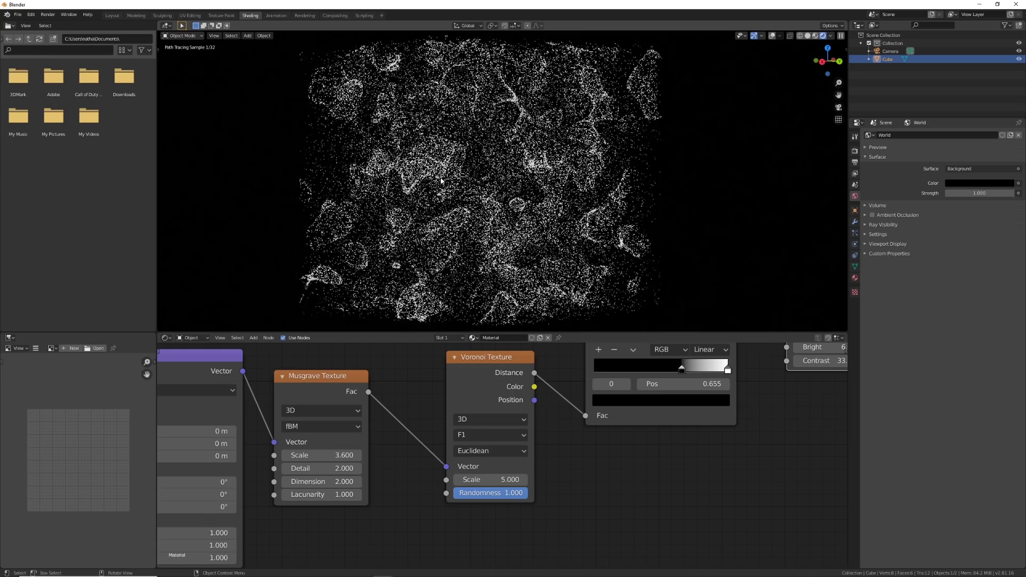
key(KP_0)
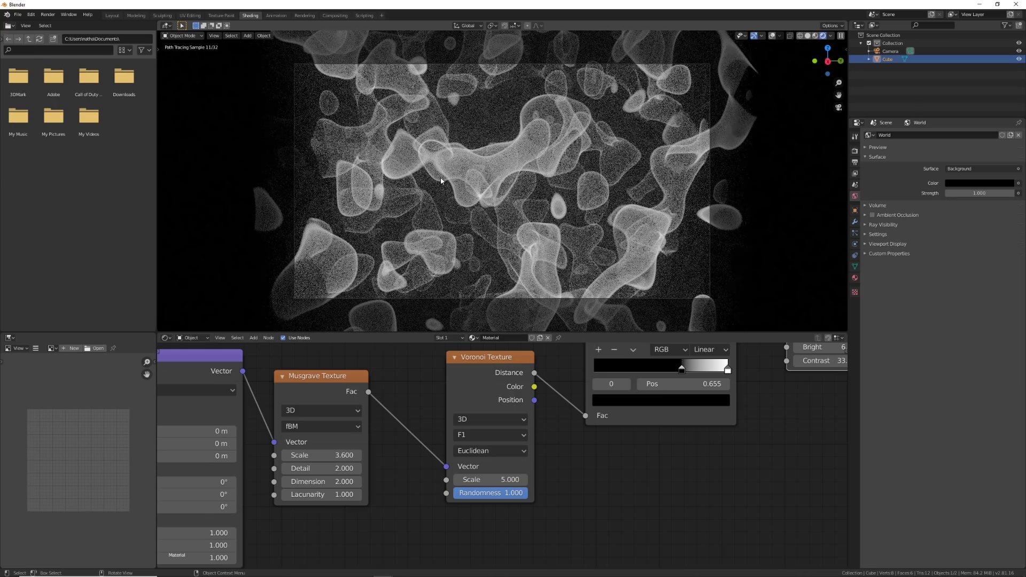
Move the Texture Coordinate node away from the Mapping node and insert a Noise Texture between them, passing its Color output on.
middle_drag(421, 487, 685, 466)
scroll(686, 465, down, 4)
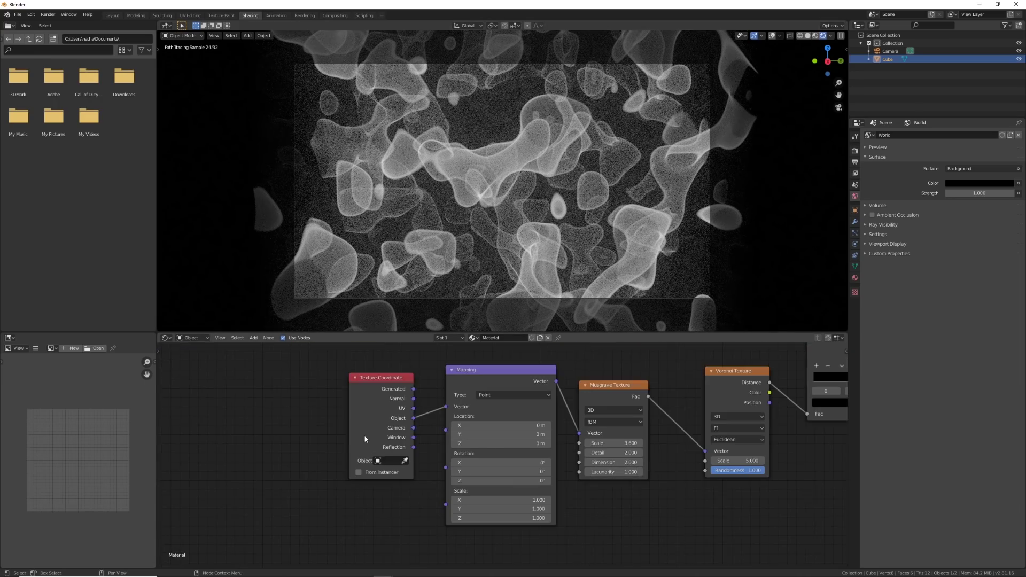
drag(353, 389, 228, 391)
key(shift+a)
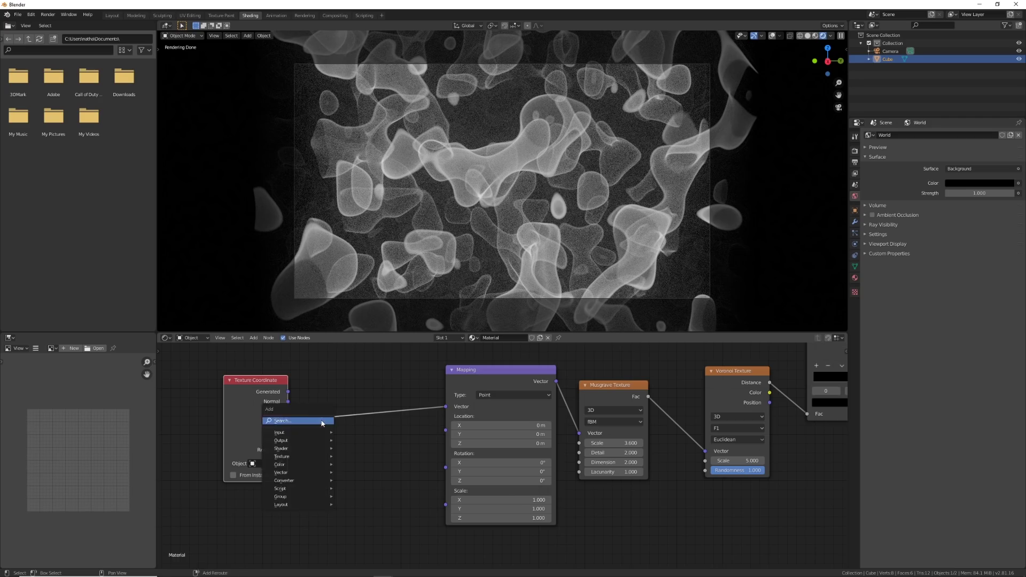
click(322, 421)
text(noi)
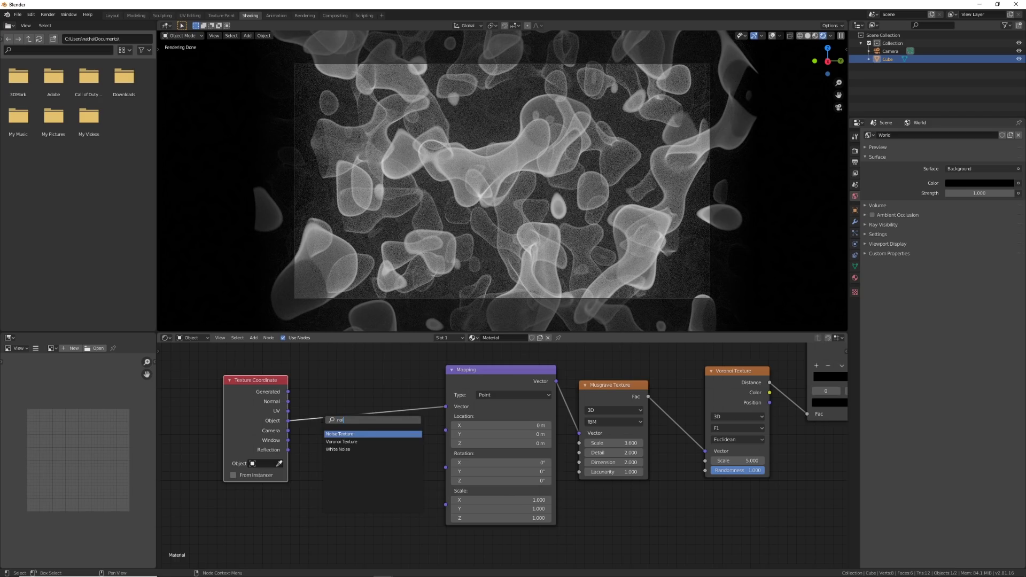
key(Return)
click(401, 457)
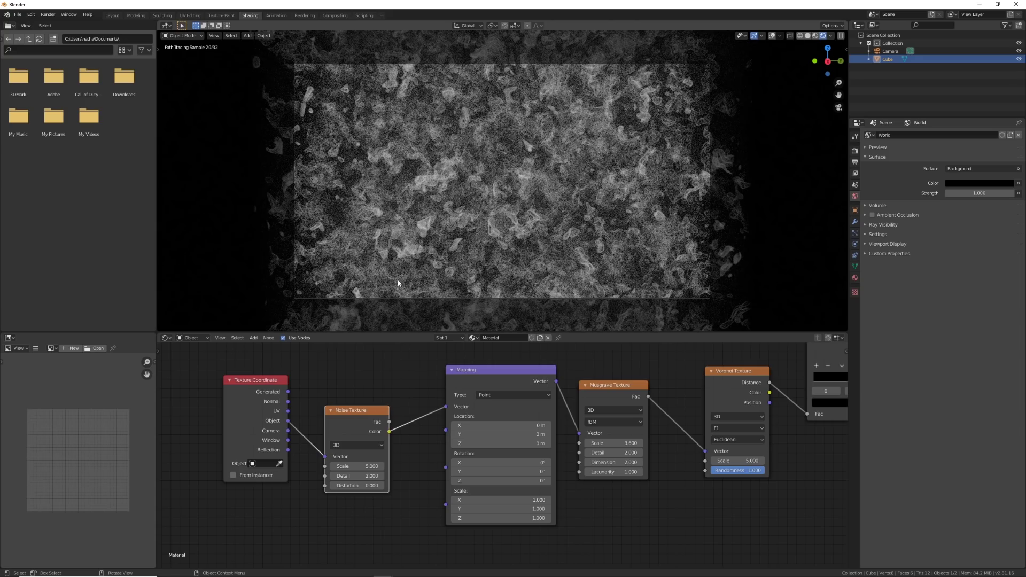
Set the Noise Texture's Detail to 16.
click(347, 475)
text(16)
key(Return)
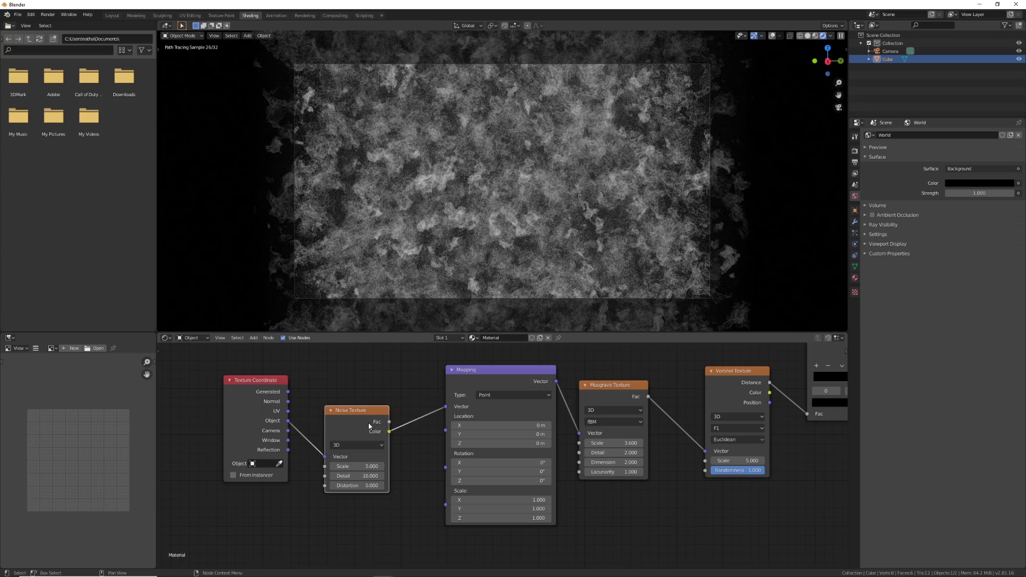
Move the Noise Texture slightly aside and insert a MixRGB node between its Color output and the Mapping node's Vector input.
drag(369, 426, 358, 420)
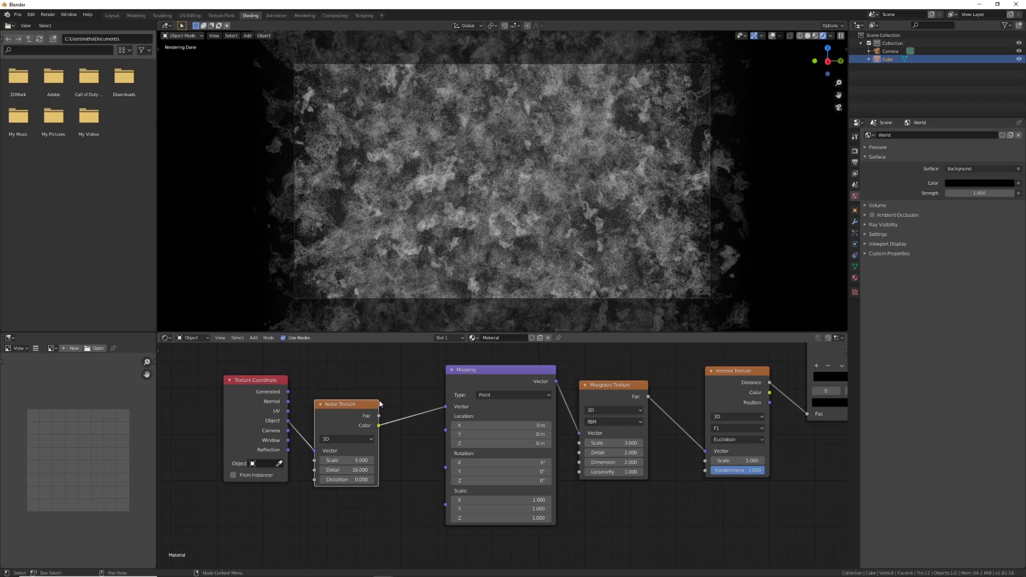
key(shift+a)
click(392, 390)
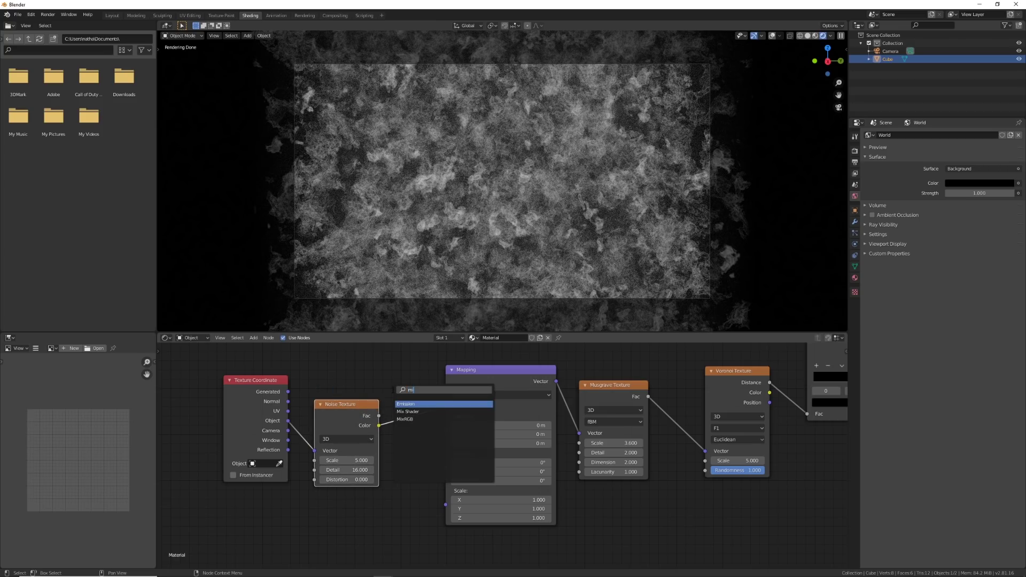
key(Down)
key(Return)
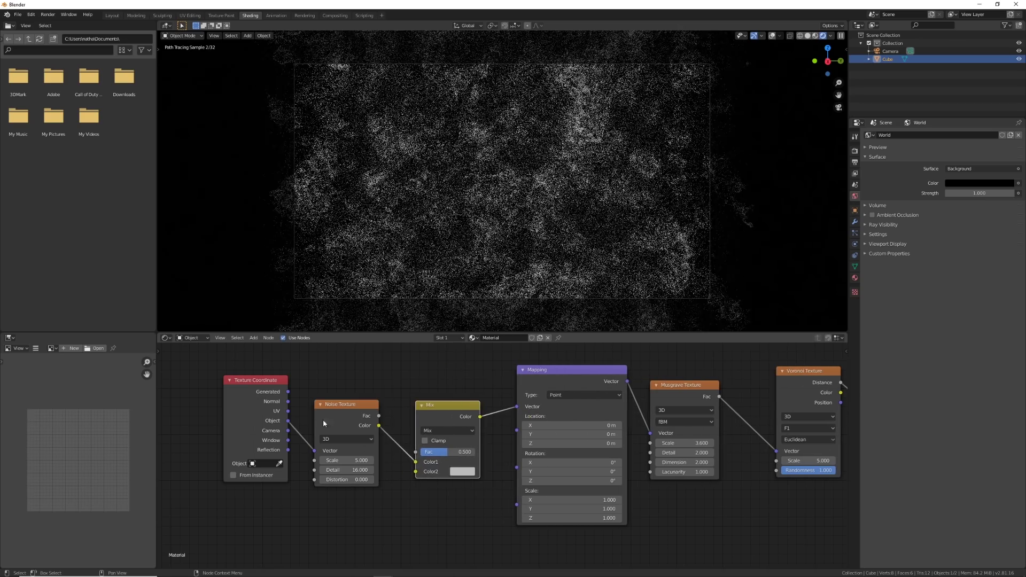
Connect the Texture Coordinate's Object output to the Mix node's Color2 and set the mix Fac to 0.75.
drag(287, 421, 326, 380)
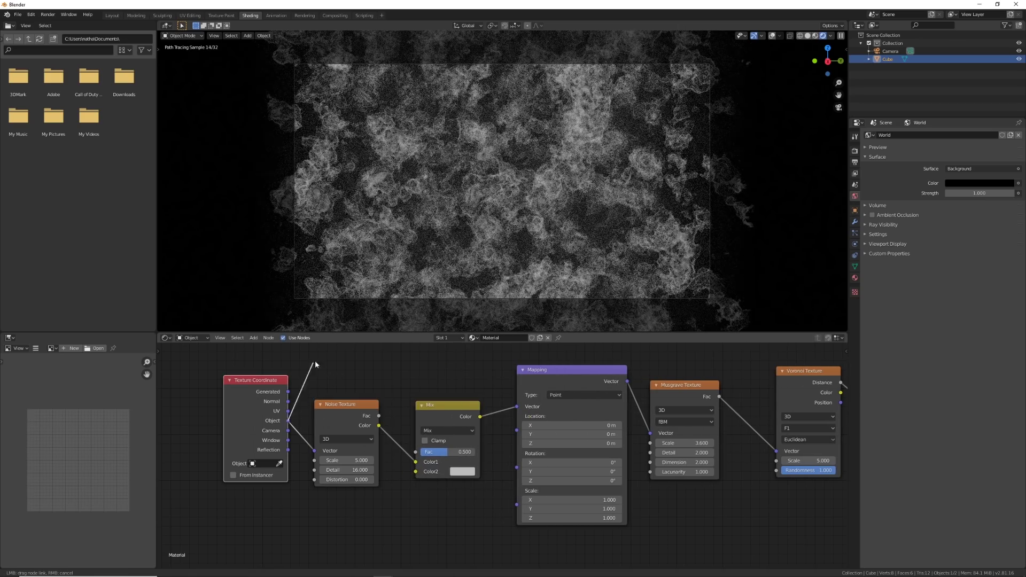
drag(411, 471, 475, 452)
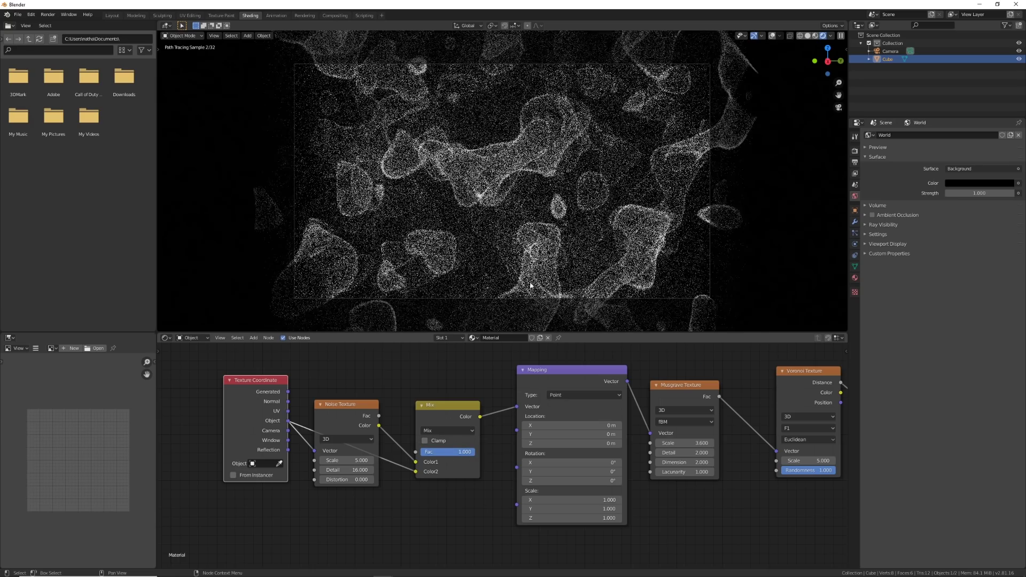
scroll(457, 488, up, 2)
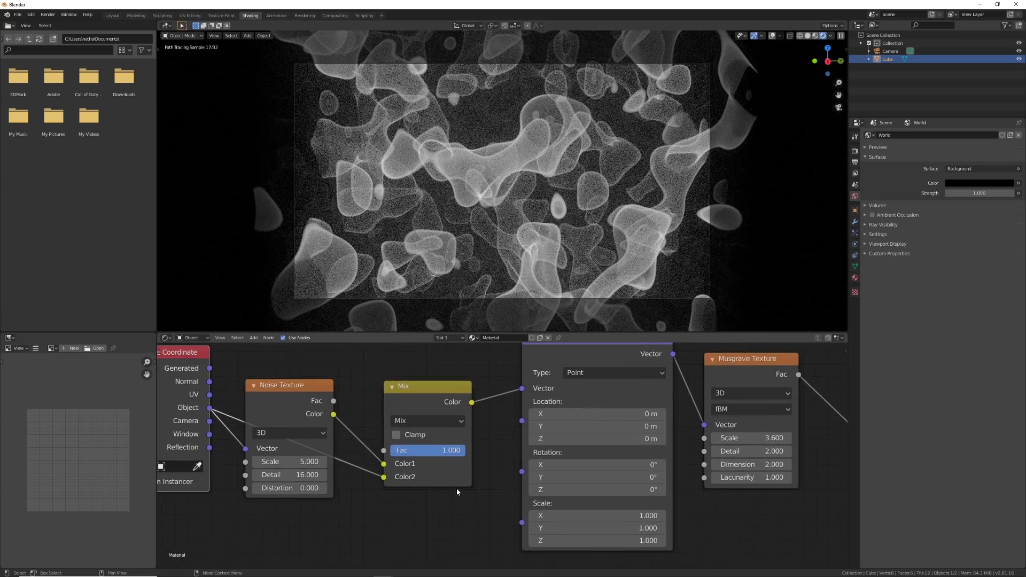
drag(495, 431, 477, 425)
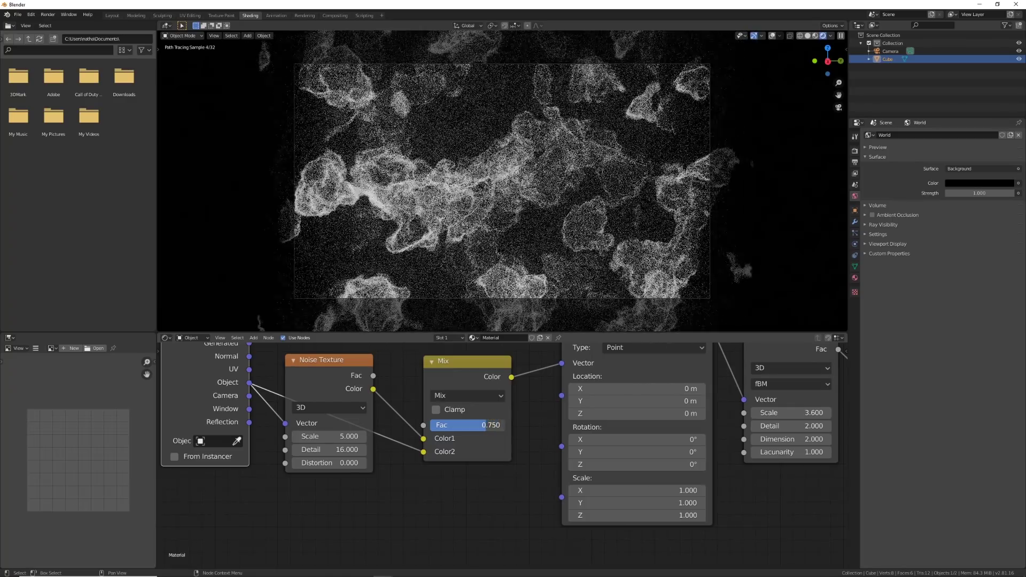
Move the ColorRamp and Bright/Contrast nodes up together to free space beneath them.
scroll(479, 197, up, 3)
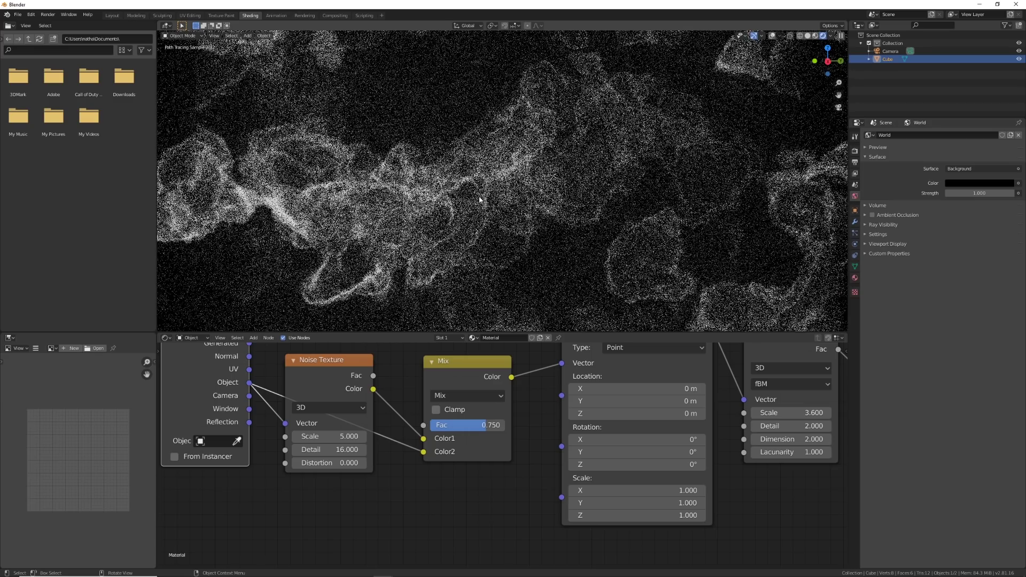
middle_drag(534, 385, 278, 423)
scroll(577, 426, down, 5)
middle_drag(659, 377, 523, 406)
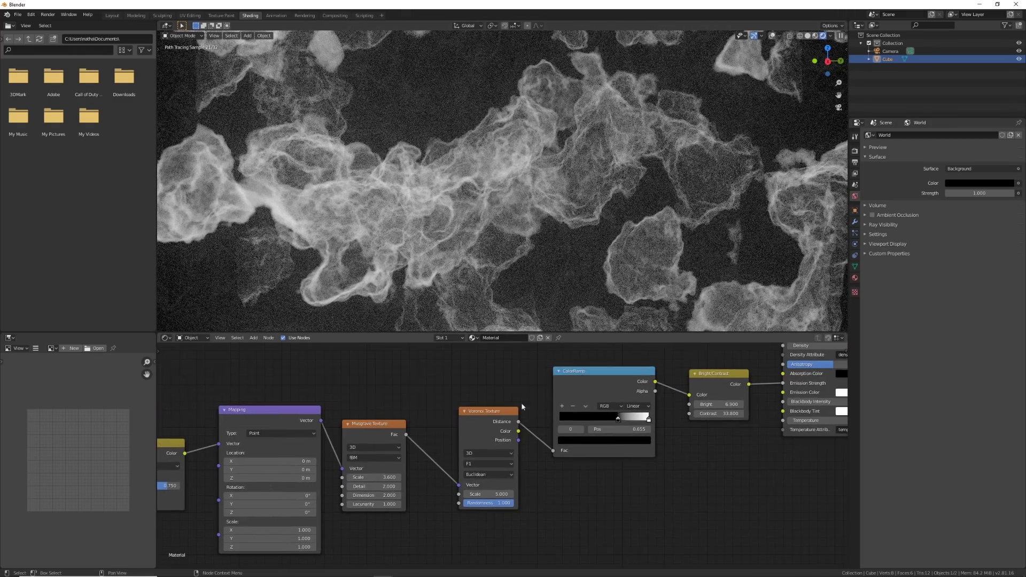
middle_drag(757, 381, 564, 397)
scroll(488, 391, down, 4)
drag(428, 379, 526, 444)
key(g)
click(520, 412)
scroll(525, 463, up, 4)
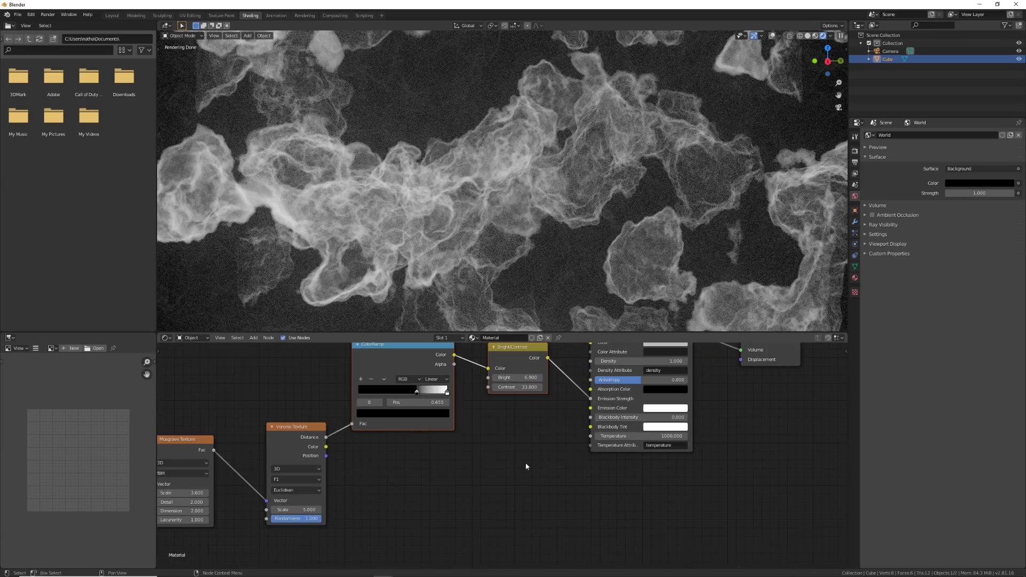
Add a second ColorRamp below the Bright/Contrast node and connect the Voronoi Texture's Distance output to its Fac.
key(shift+a)
click(490, 425)
text(col)
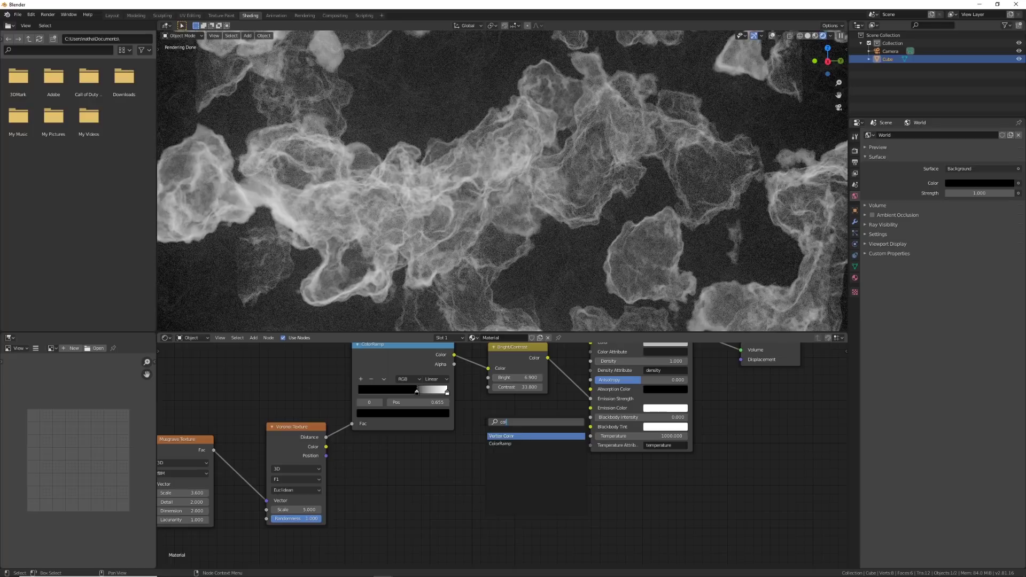
click(499, 444)
click(452, 457)
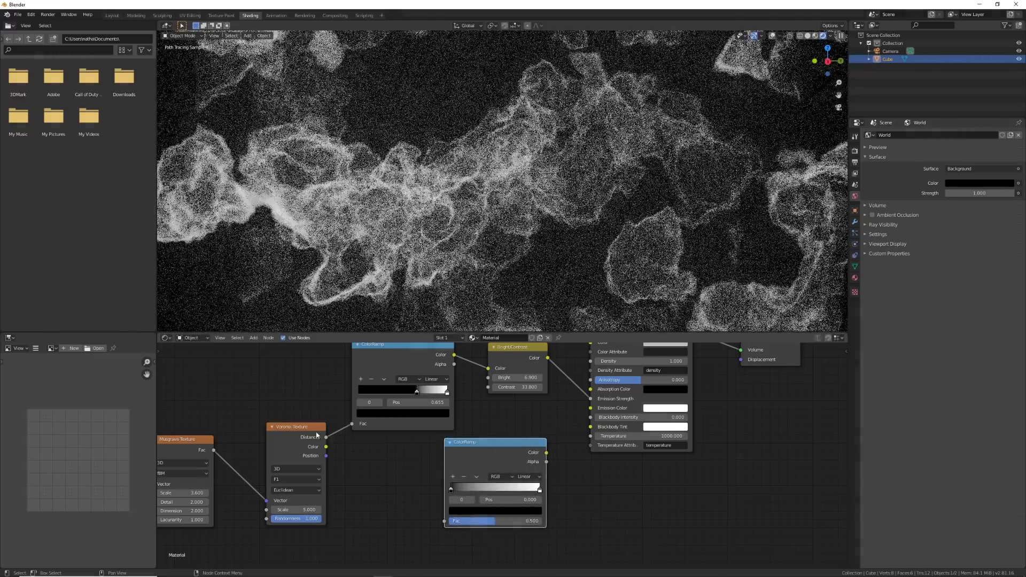
drag(326, 437, 444, 521)
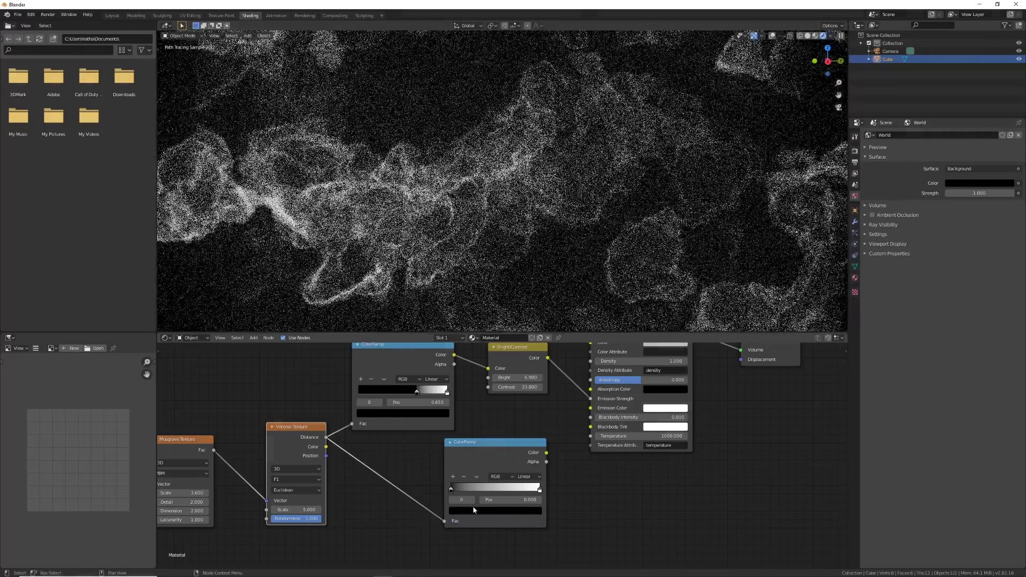
Color the new ramp's first stop deep blue and its second stop light blue with hue 0.560, full saturation and value.
click(473, 511)
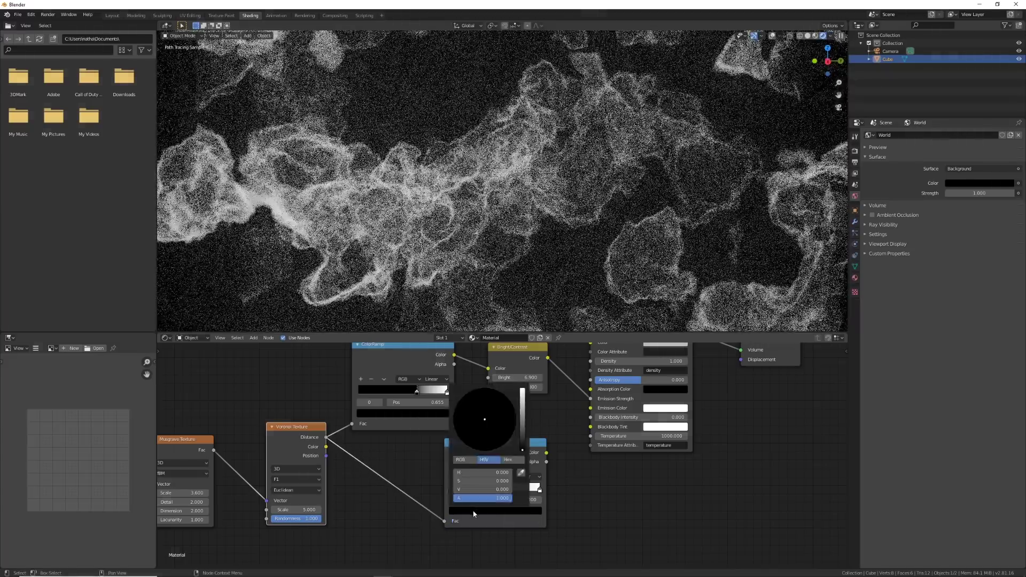
mouse_move(523, 417)
mouse_down()
mouse_move(522, 389)
mouse_move(512, 402)
mouse_move(497, 390)
mouse_up()
click(539, 489)
click(532, 512)
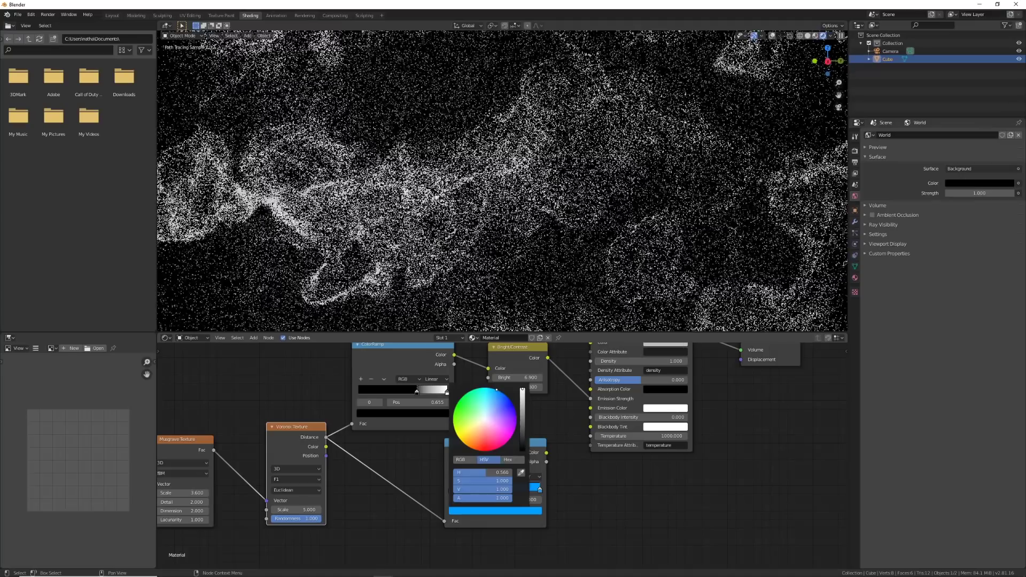
Connect the blue ramp's Color to the Principled Volume's Emission Color and shift its deep blue stop to position 0.595.
drag(545, 453, 590, 408)
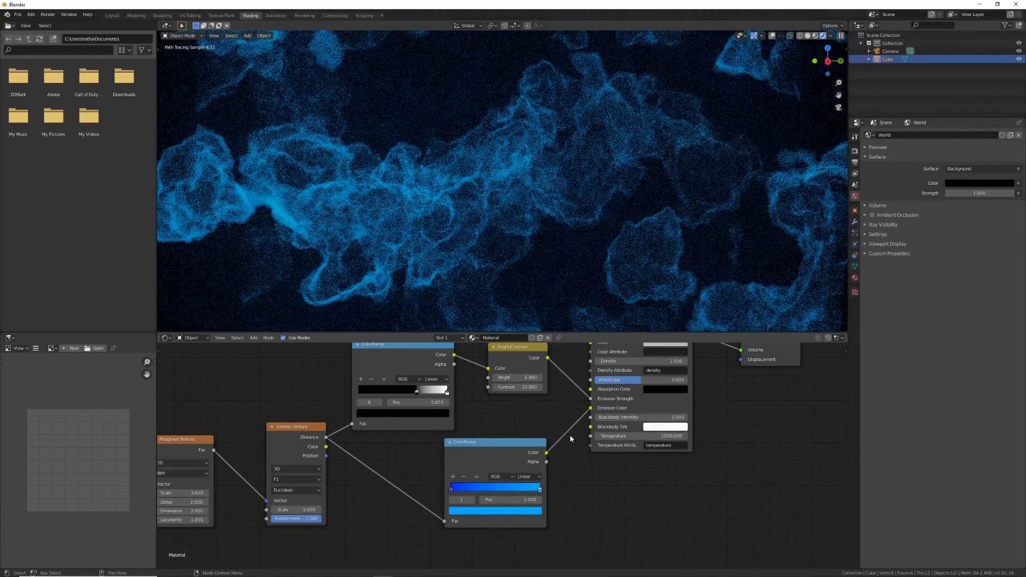
drag(452, 489, 505, 489)
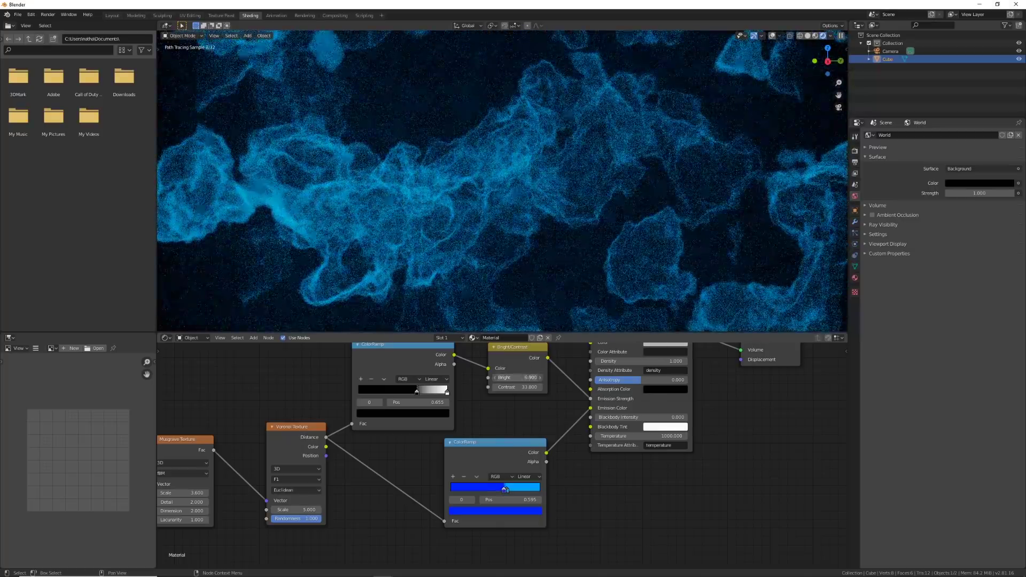
Raise the Bright/Contrast node's Bright to 23.4 and Contrast to 86.3.
mouse_move(527, 377)
mouse_down()
mouse_move(592, 378)
mouse_move(534, 386)
mouse_move(610, 387)
mouse_move(530, 387)
mouse_up()
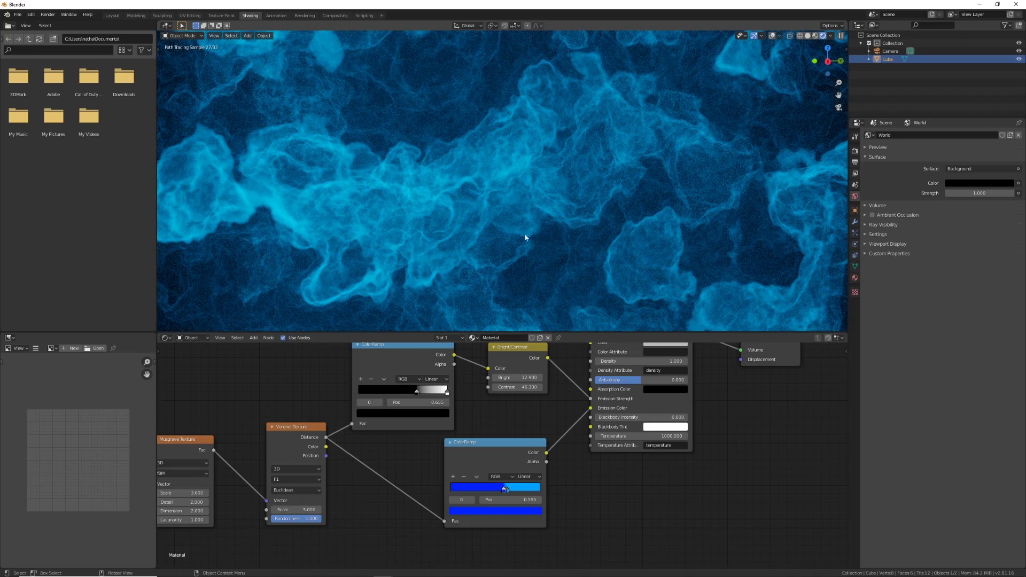
drag(505, 377, 555, 386)
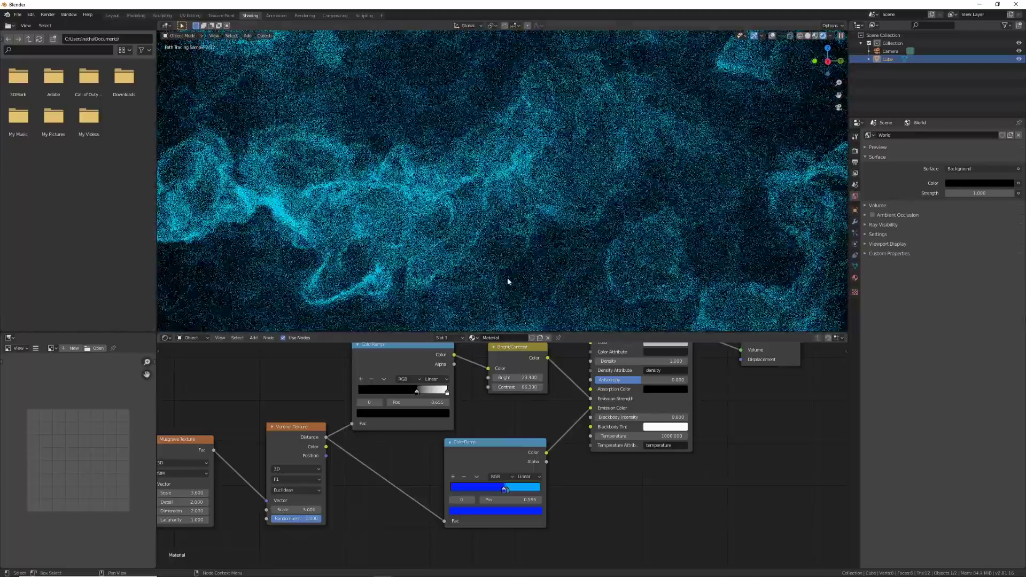
Set the Musgrave Texture's Detail to 1 and its Scale to 4.07.
scroll(503, 223, down, 3)
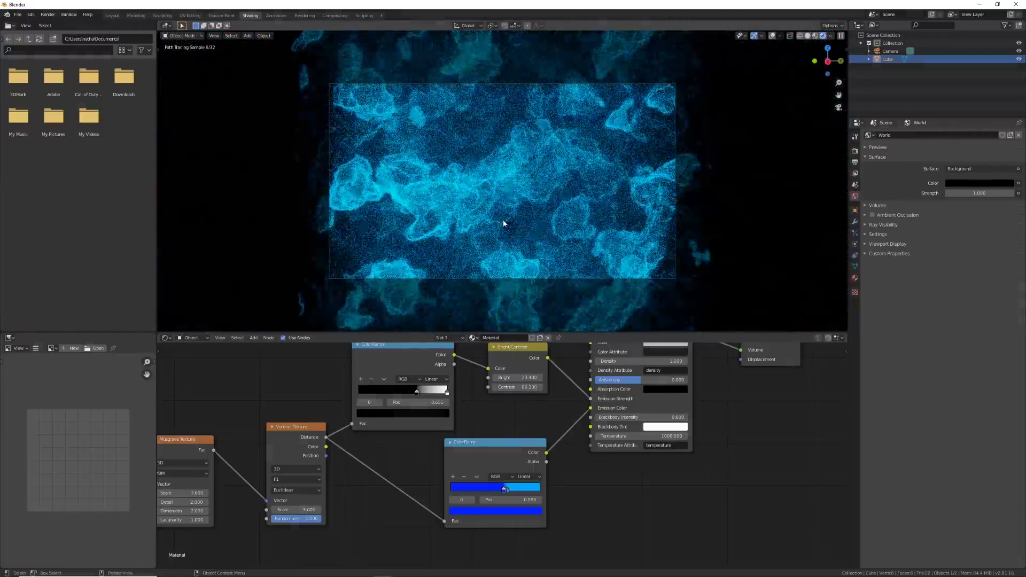
scroll(504, 224, up, 2)
scroll(503, 220, down, 1)
middle_drag(182, 504, 370, 452)
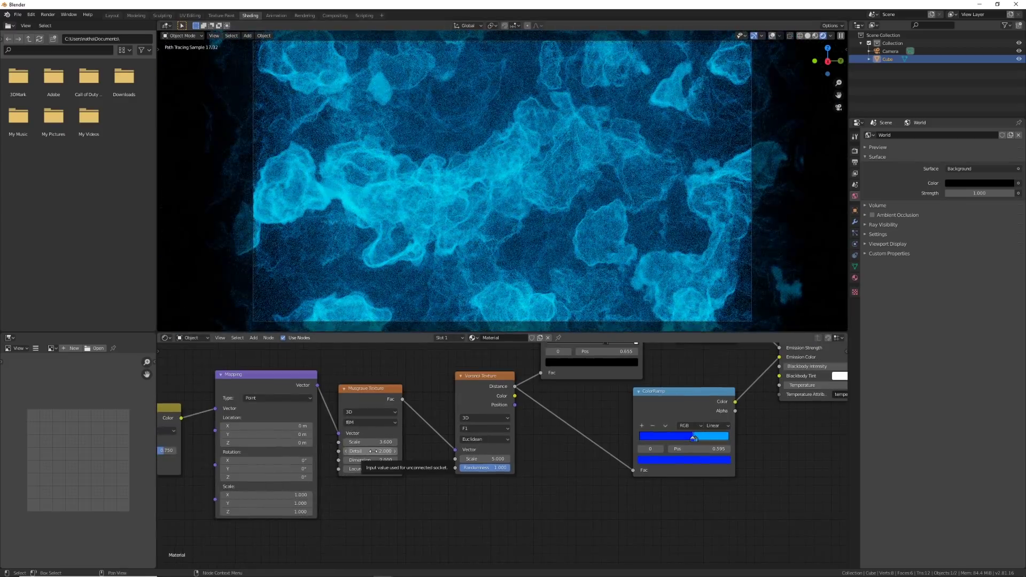
drag(373, 451, 396, 441)
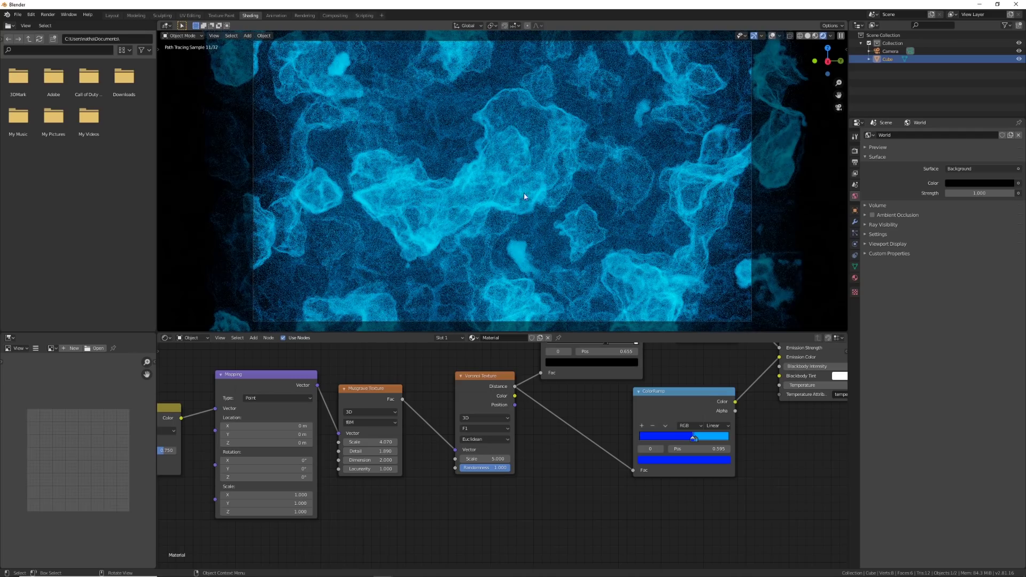
Switch to the Layout workspace and show the scene through the camera in Rendered shading.
click(111, 15)
key(KP_0)
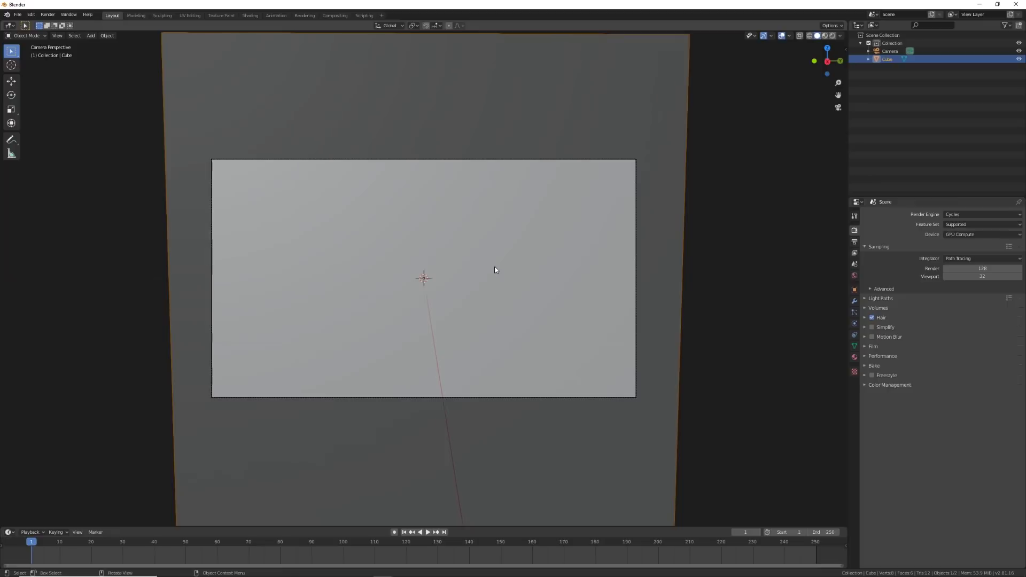
key(z)
click(576, 307)
key(Home)
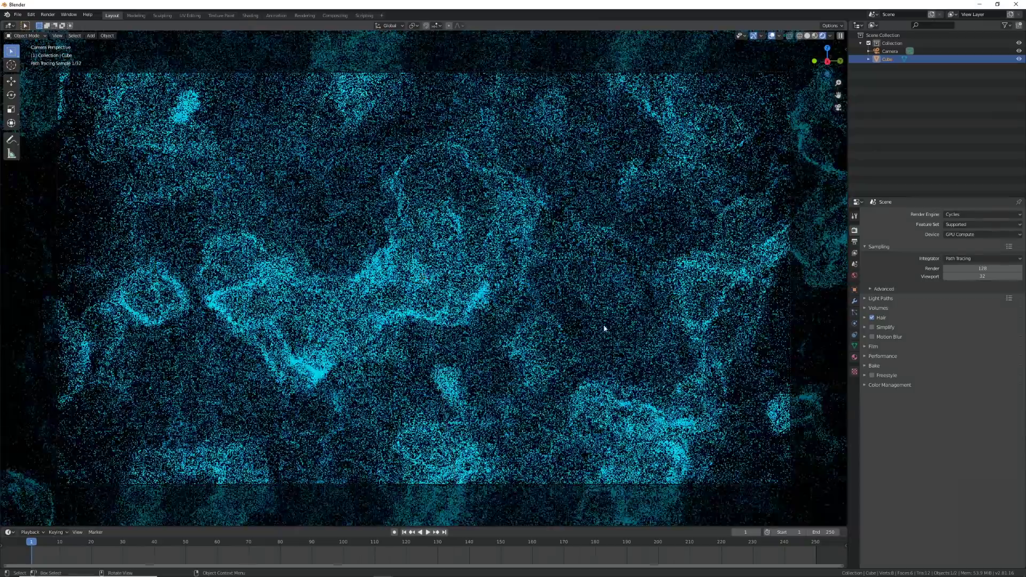
scroll(604, 328, down, 1)
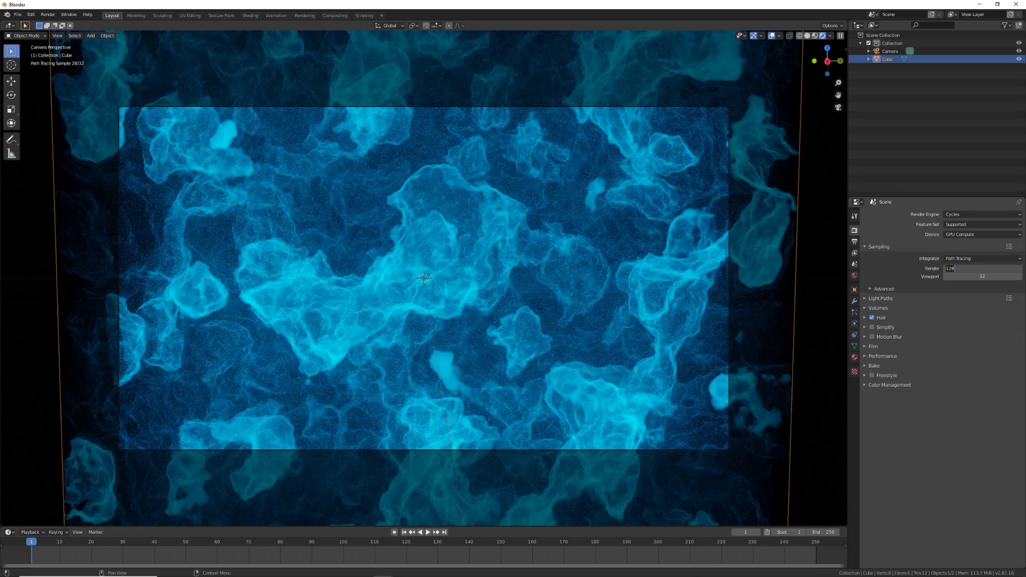
Set the Cycles render samples to 300 and enable Denoising for the view layer.
click(854, 253)
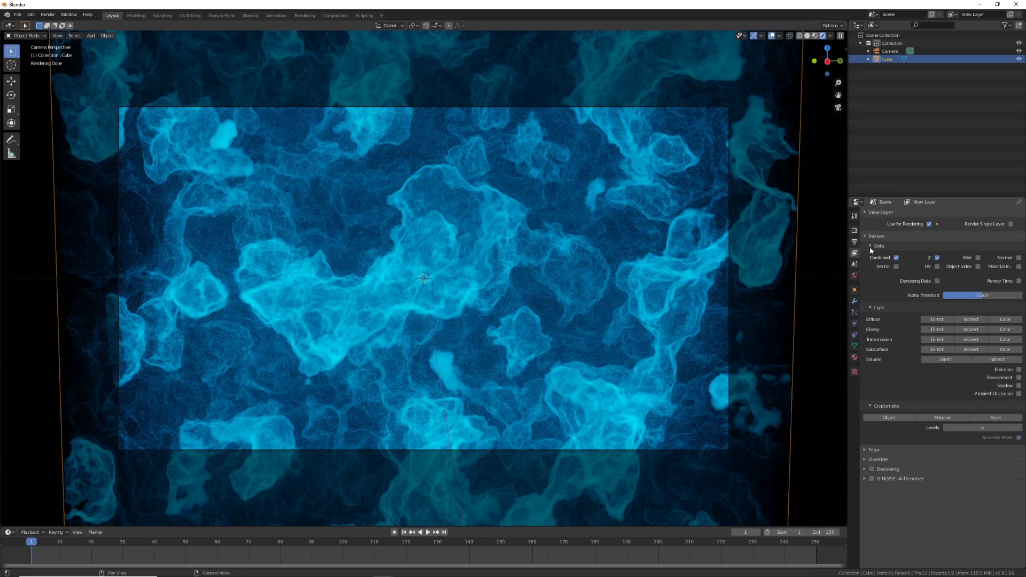
click(876, 236)
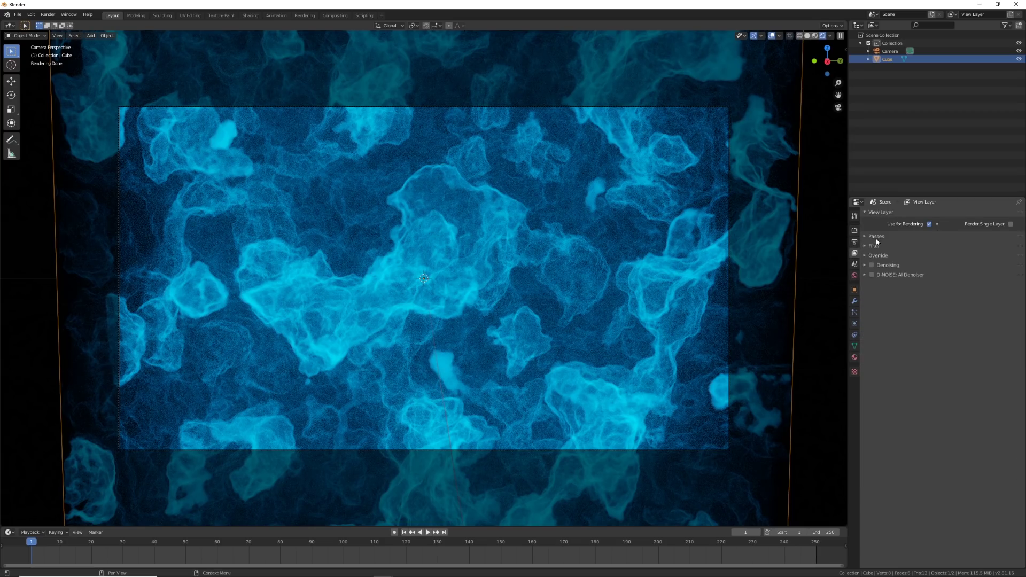
click(885, 265)
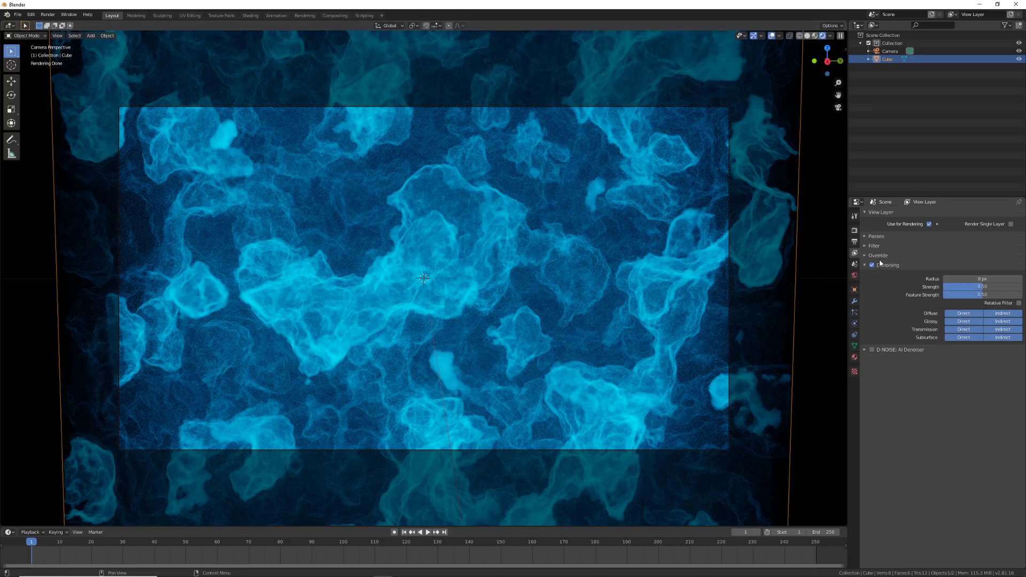
click(855, 230)
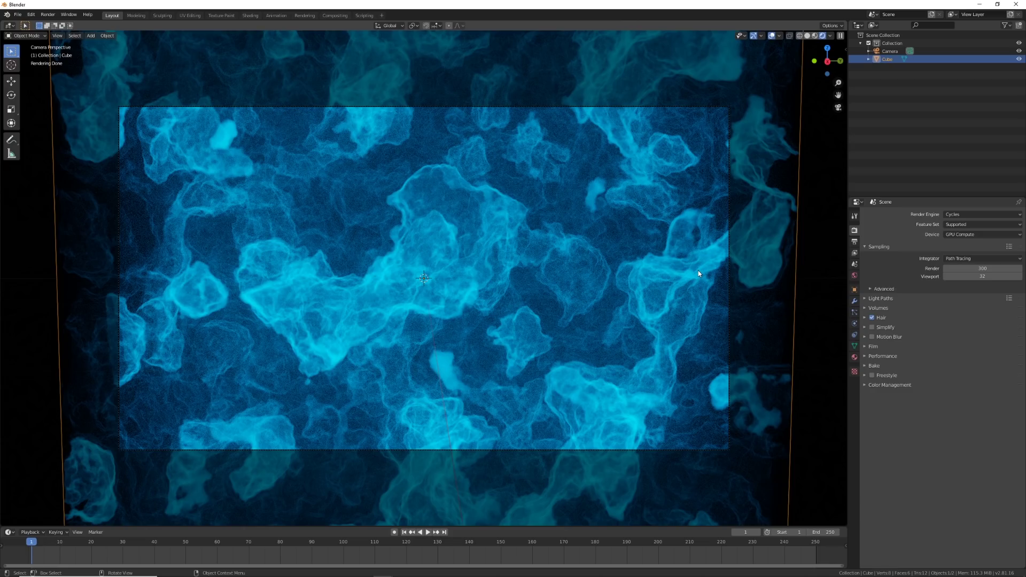
click(48, 15)
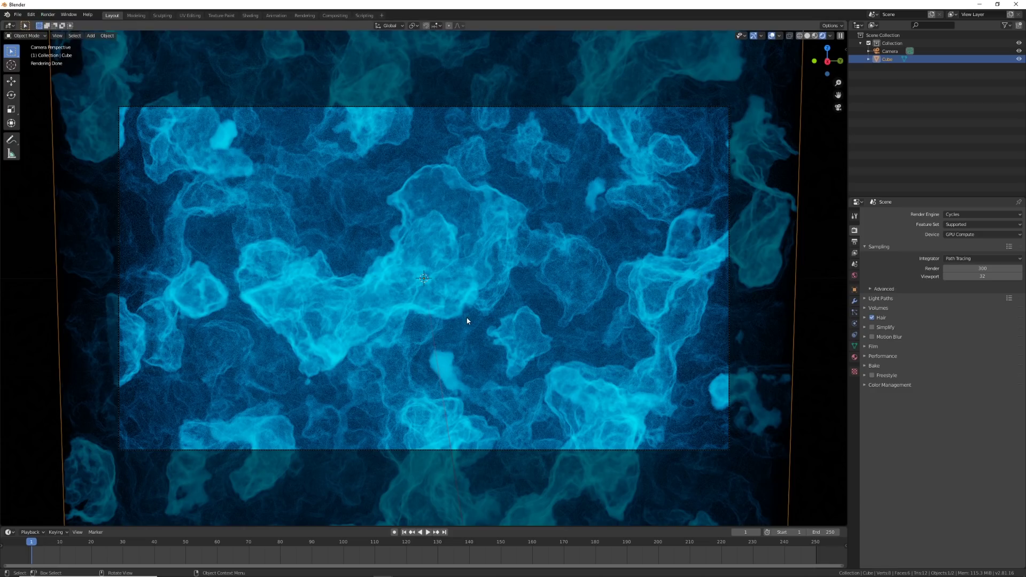